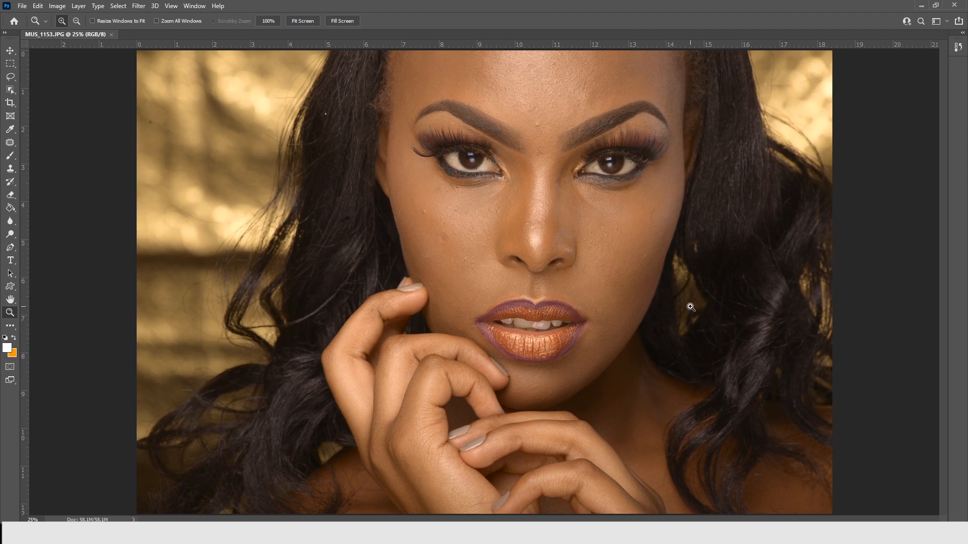
- Examine the skin on the cheeks, nose and under-eye areas up close for blemishes
click(717, 234)
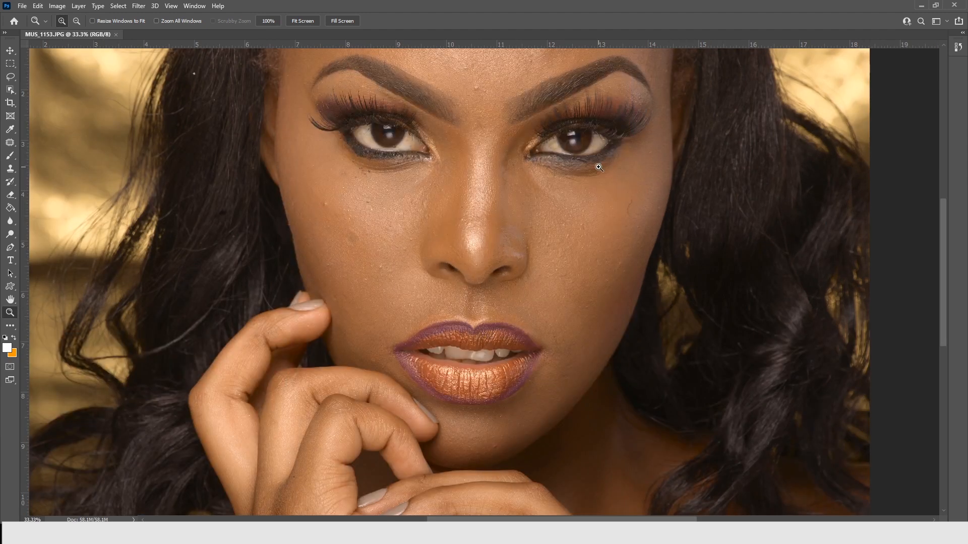
click(600, 169)
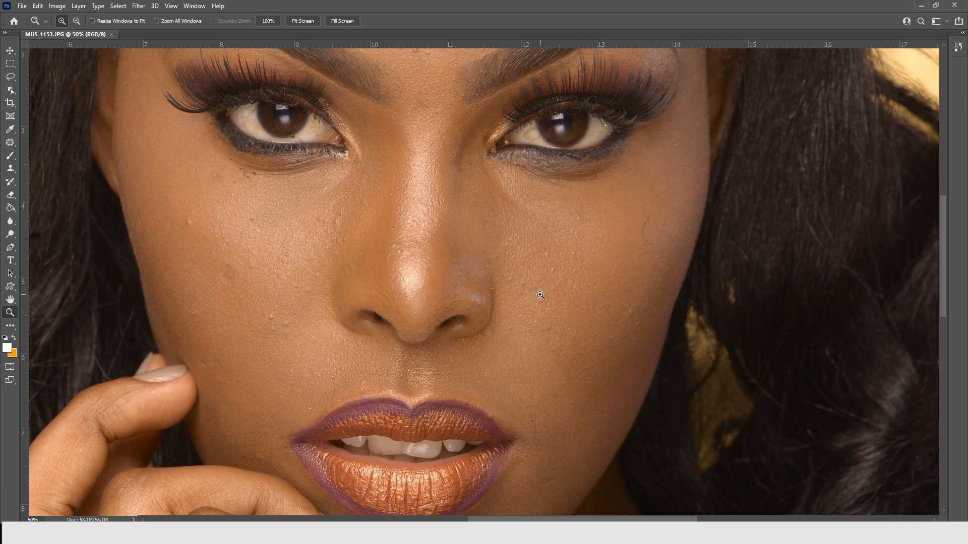
click(605, 272)
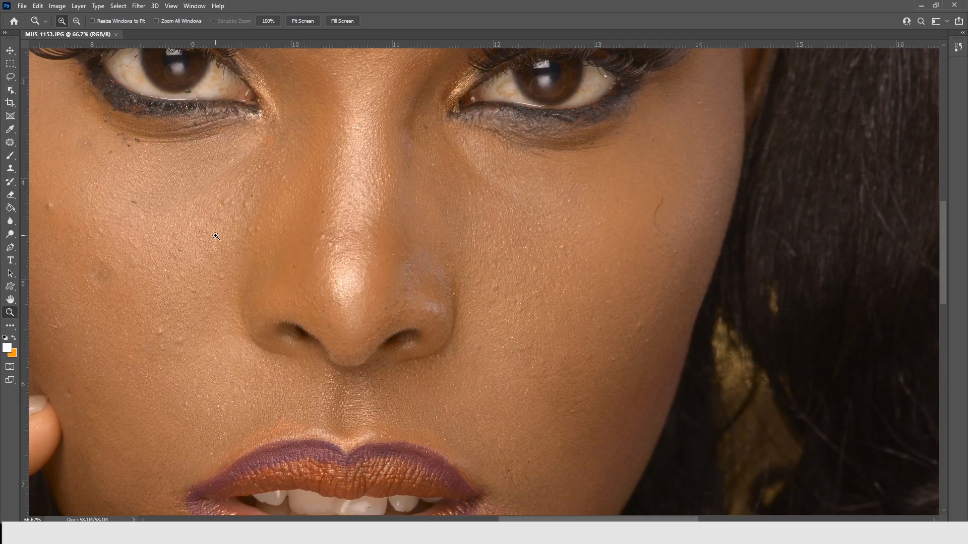
drag(223, 216, 371, 219)
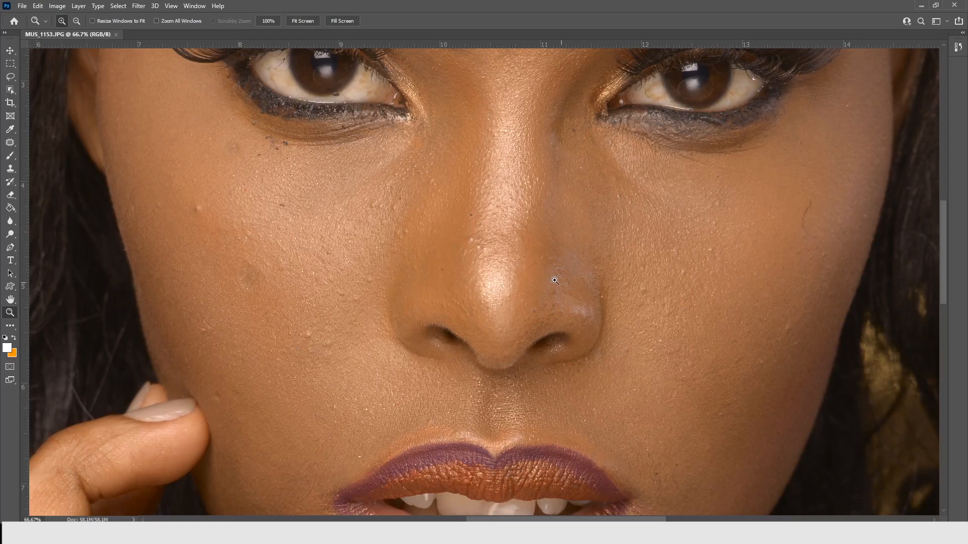
key(alt)
alt+click(330, 185)
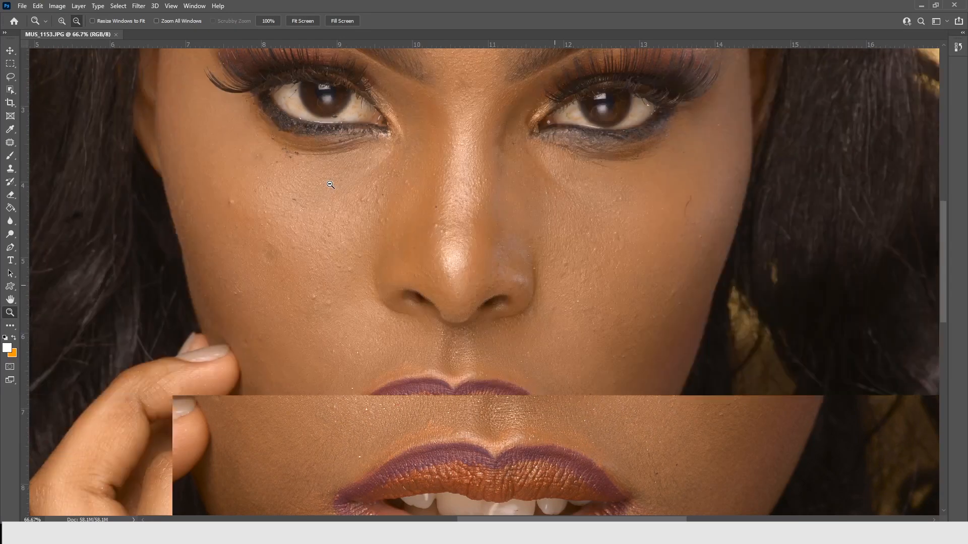
alt+click(330, 186)
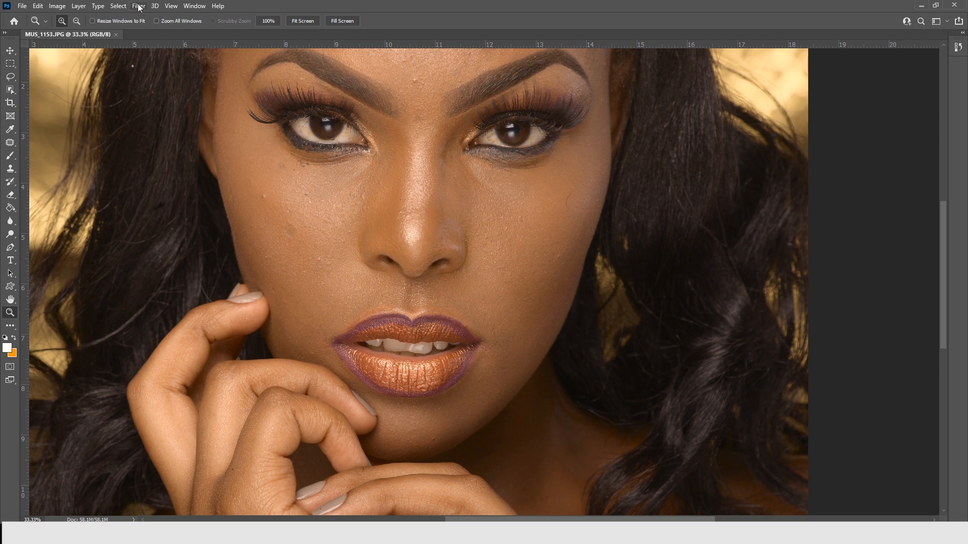
- Show the Layers panel and place it beside the face, clear of the skin areas
click(193, 7)
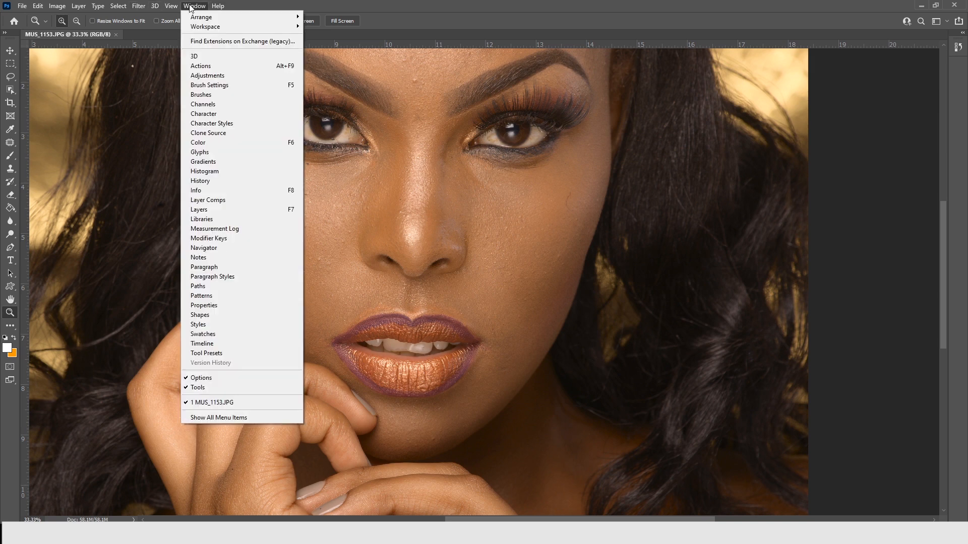
click(240, 210)
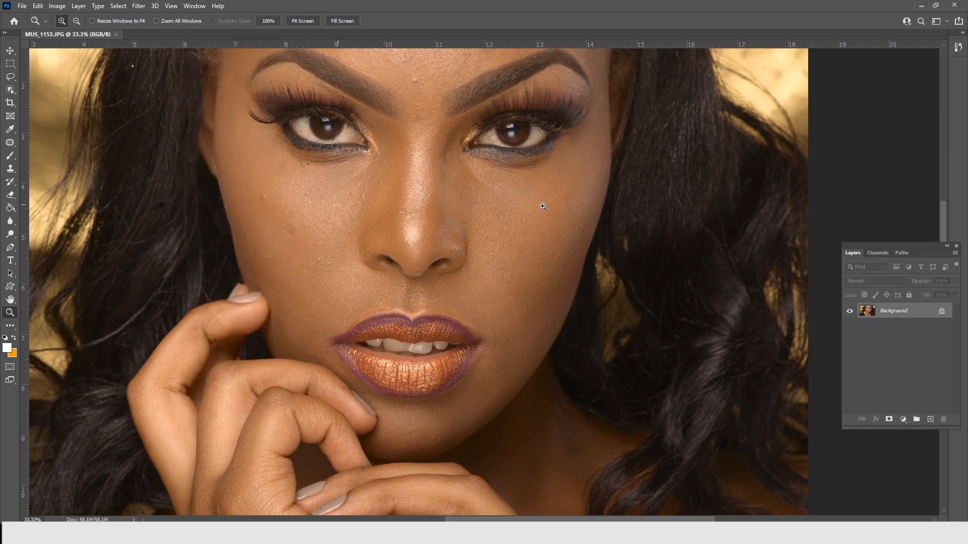
drag(919, 251, 891, 75)
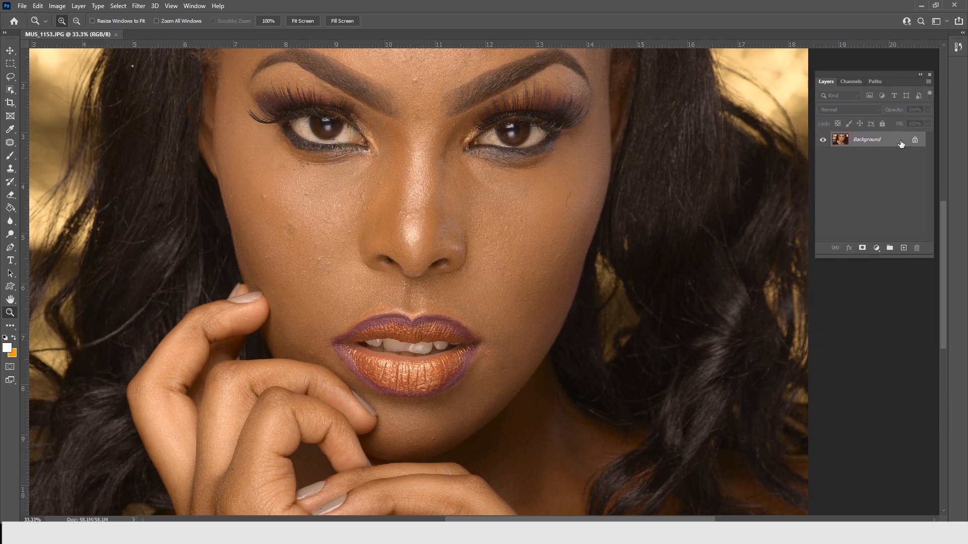
drag(897, 145, 905, 247)
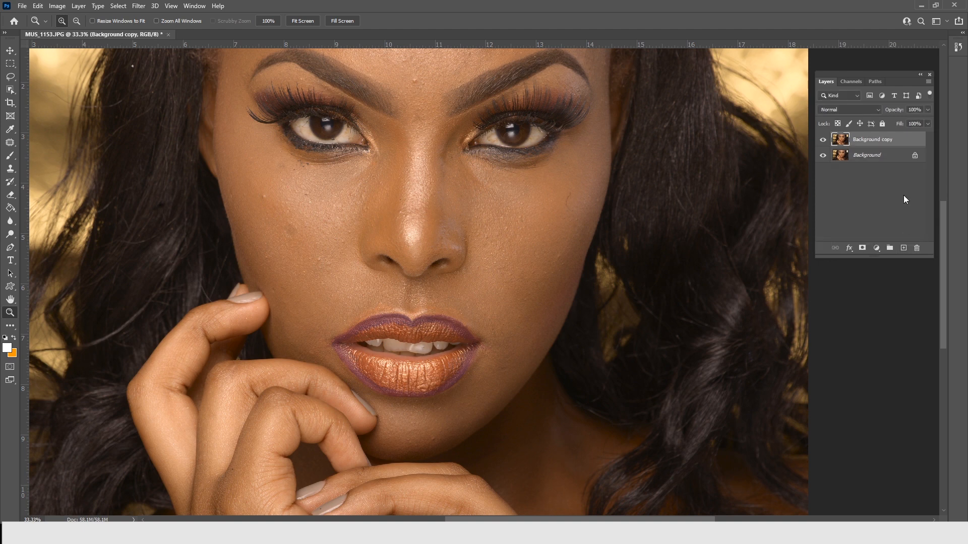
drag(901, 146, 905, 247)
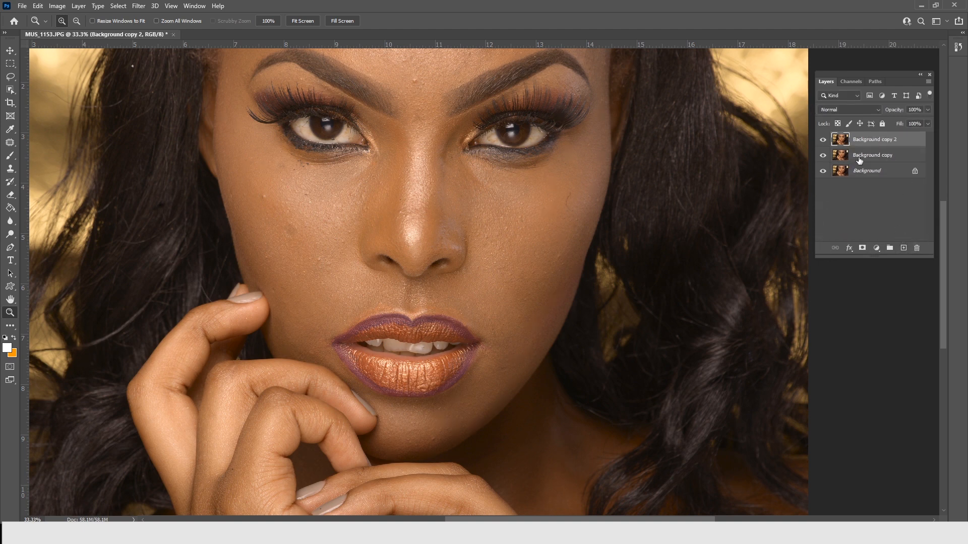
click(822, 141)
click(823, 140)
click(582, 142)
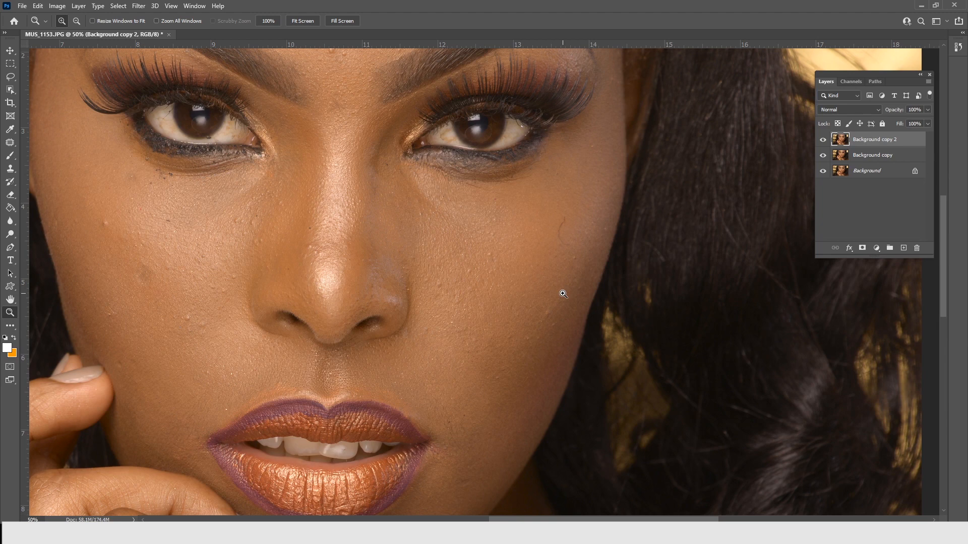
shift+click(869, 157)
drag(869, 156, 916, 247)
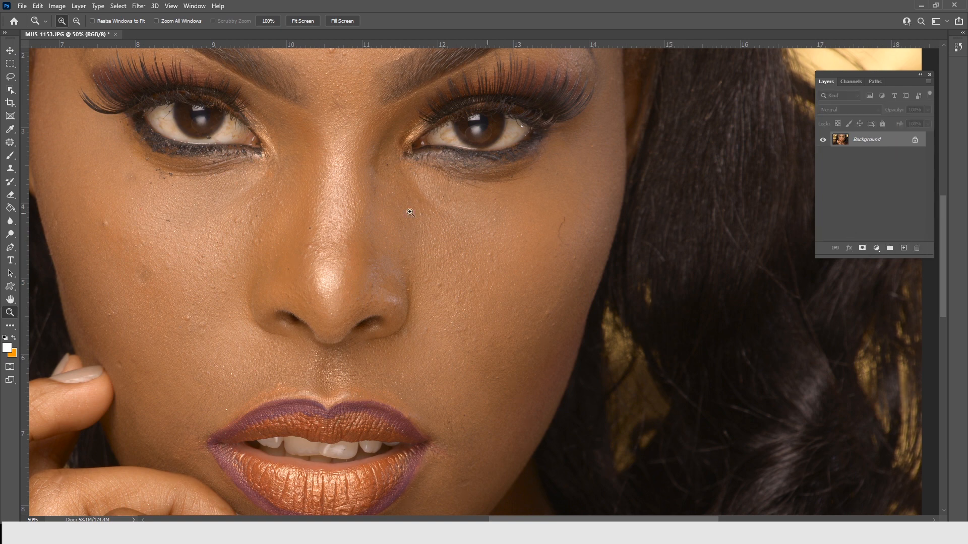
- Add a new empty layer above the background and name it "blemishes"
alt+click(325, 218)
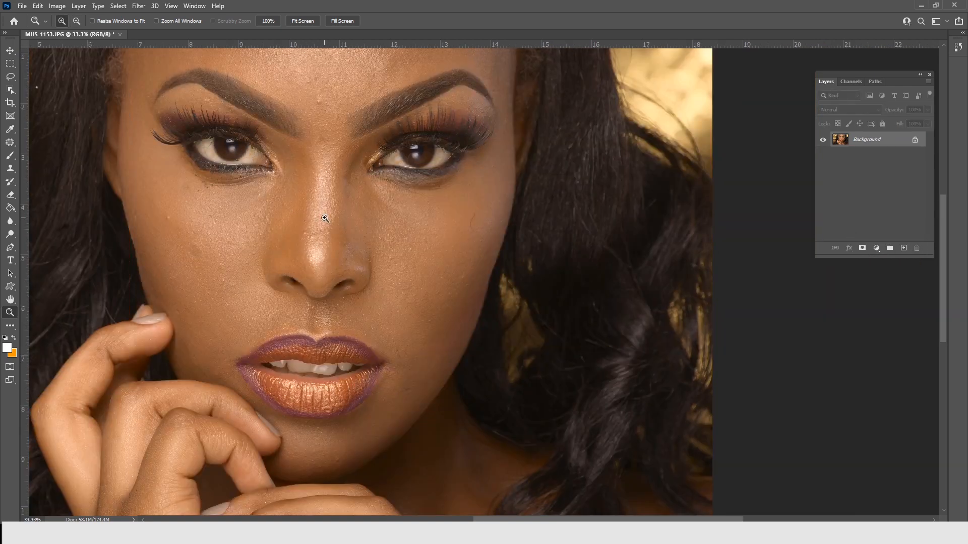
drag(320, 188, 389, 253)
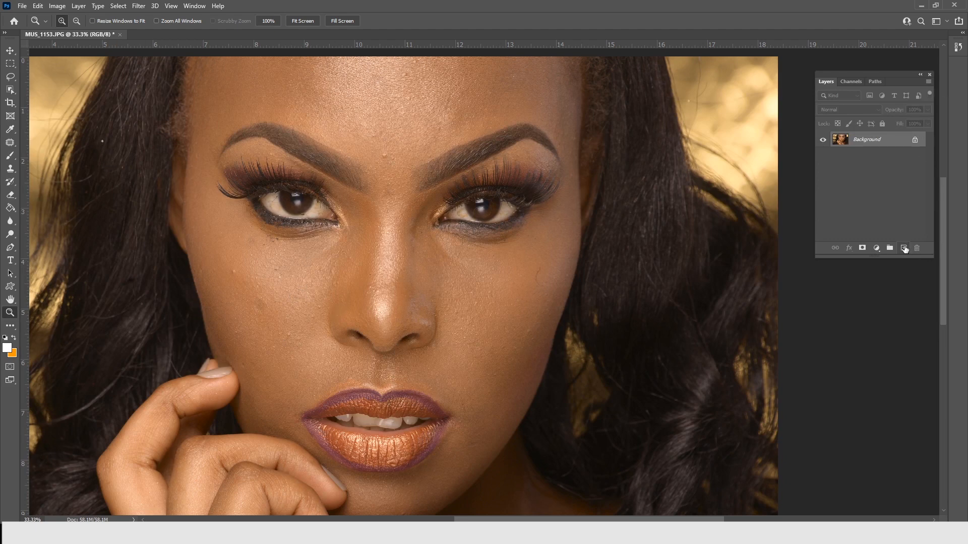
click(904, 248)
double_click(867, 139)
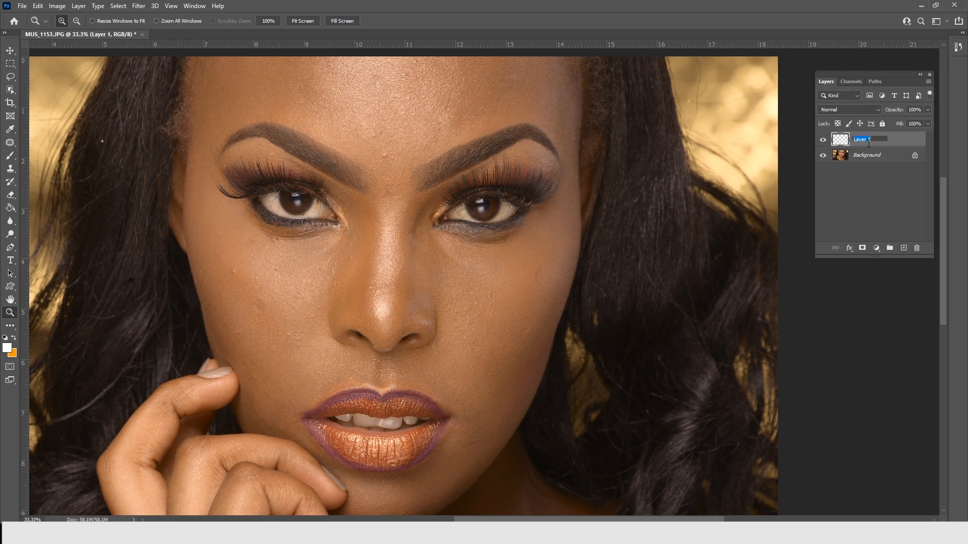
text(blemishes)
key(Return)
- Set up the Clone Stamp tool to sample from Current & Below for work around the forehead
click(281, 175)
drag(330, 188, 321, 274)
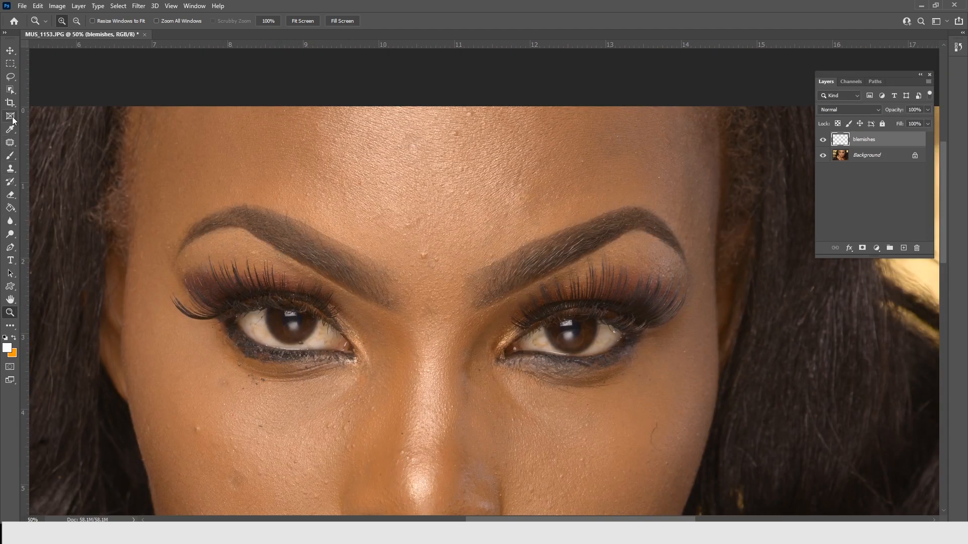
click(10, 169)
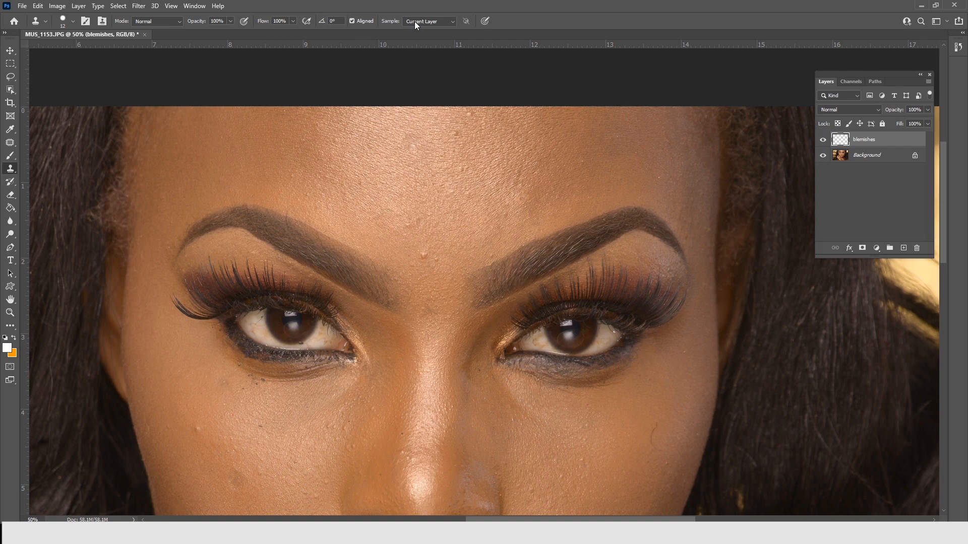
click(450, 22)
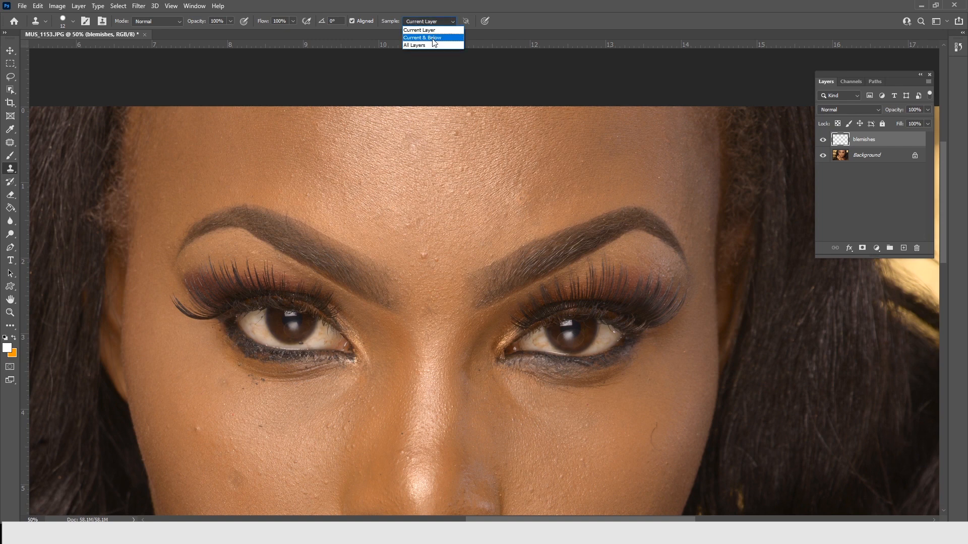
click(433, 38)
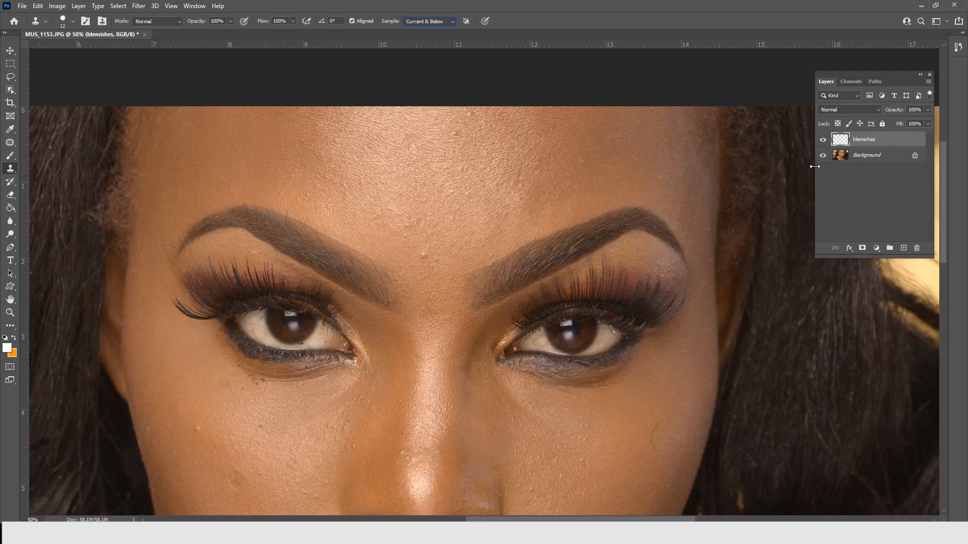
- Set the Clone Stamp brush size to 42 px
right_click(486, 193)
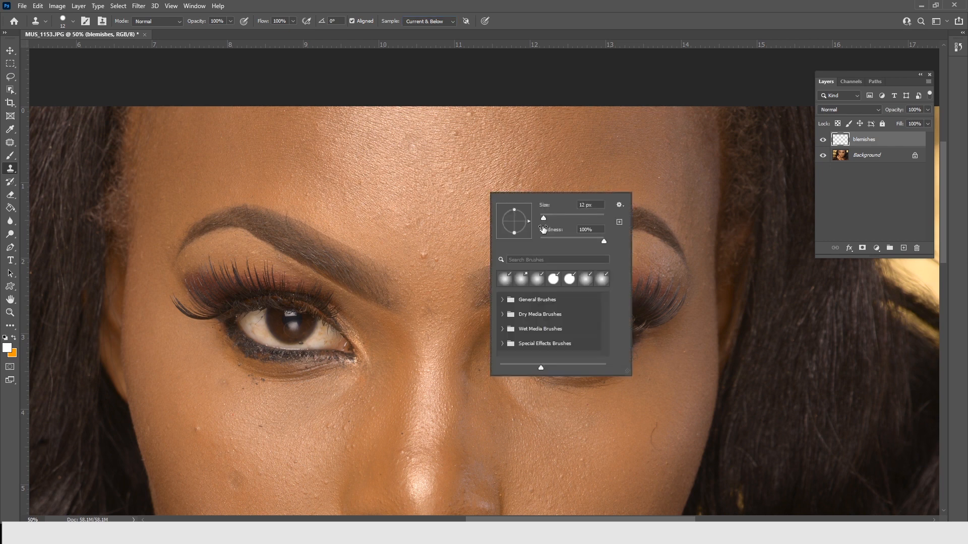
click(548, 216)
key(alt+Tab)
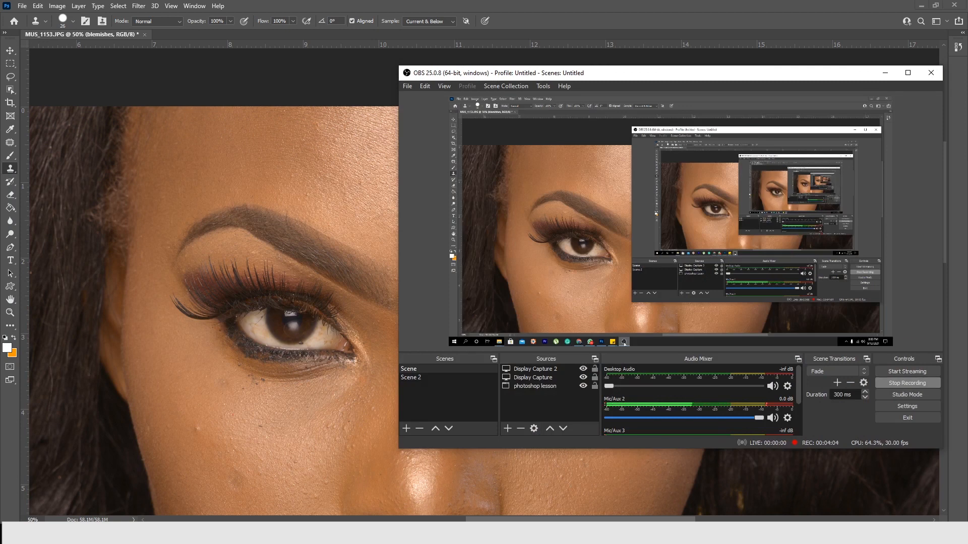
click(322, 236)
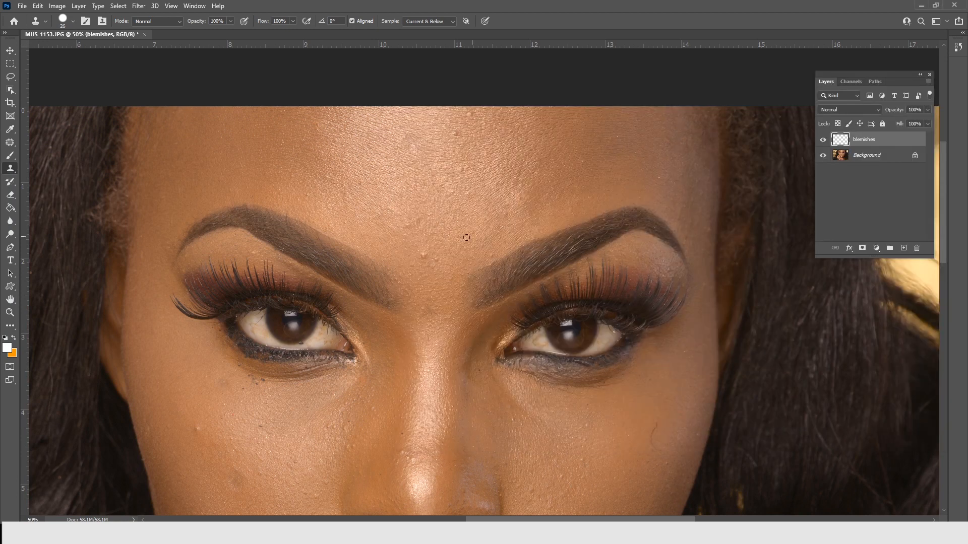
right_click(419, 251)
click(487, 270)
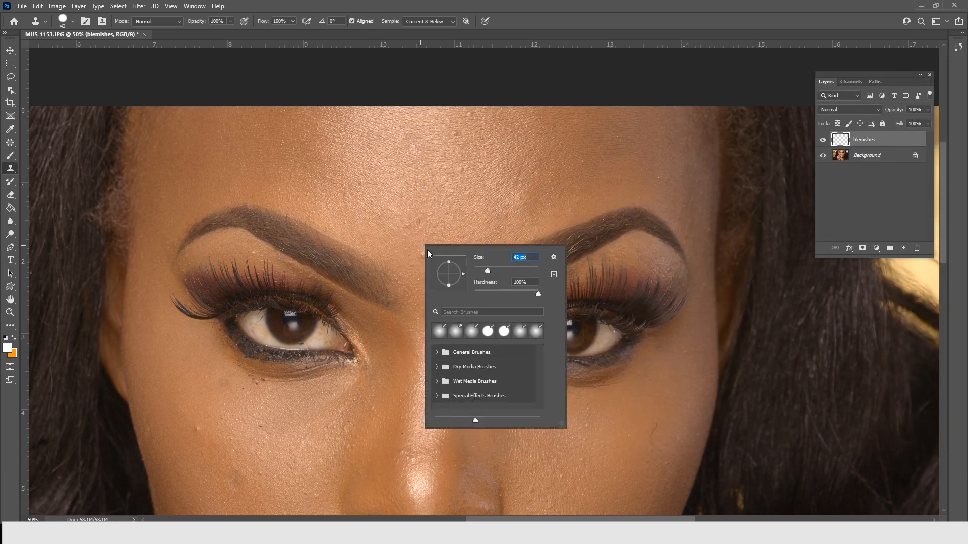
key(Return)
right_click(347, 132)
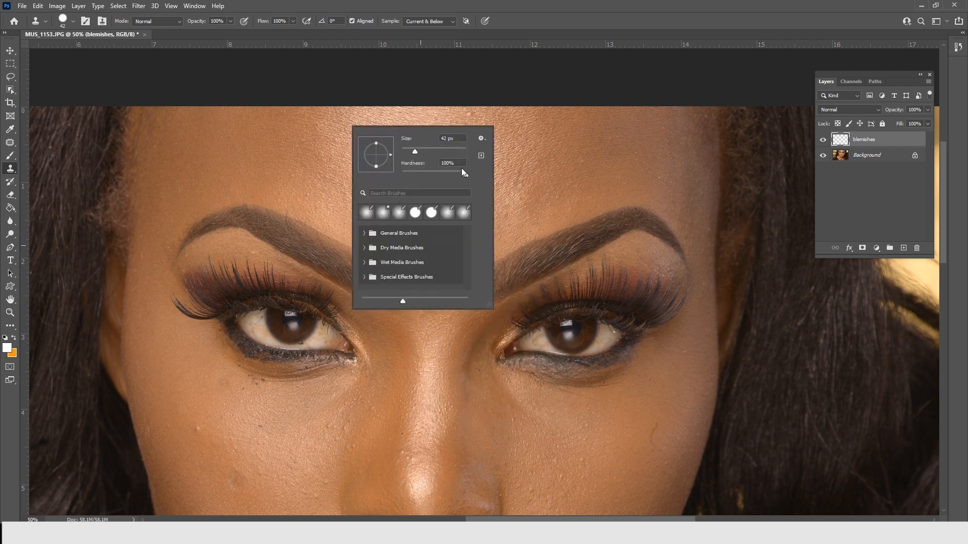
- Clone nearby clean skin over the blemishes on the forehead, between the eyebrows and under the eye
alt+click(480, 114)
click(524, 217)
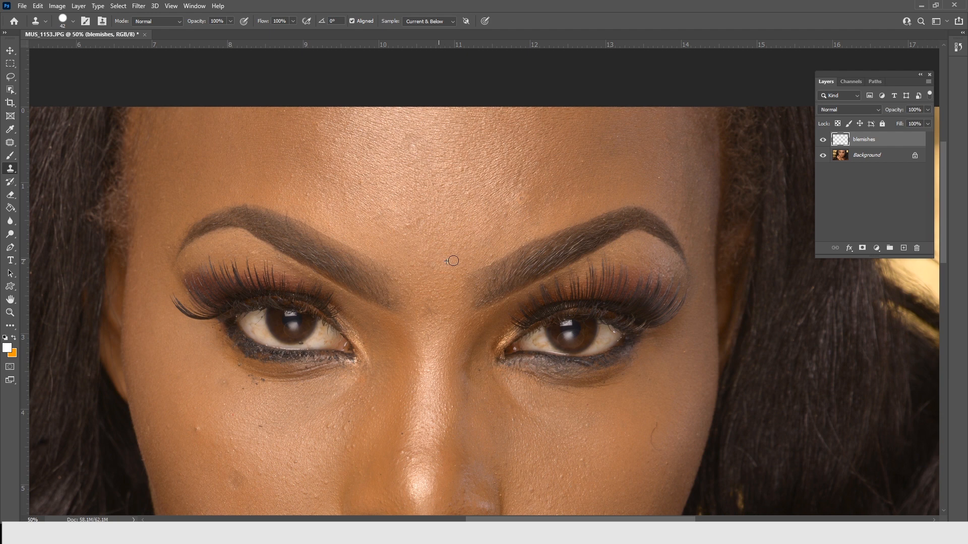
alt+click(479, 258)
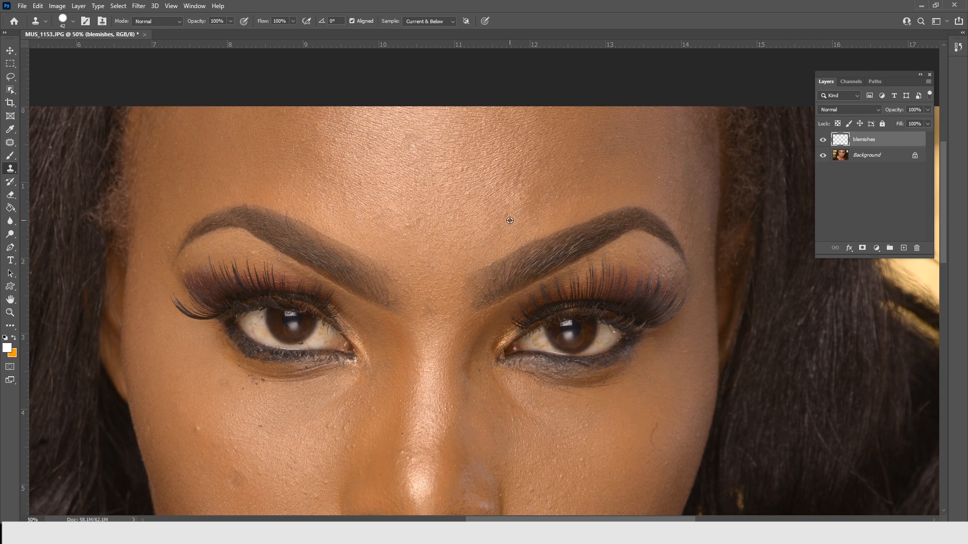
alt+click(421, 238)
drag(411, 230, 410, 238)
mouse_move(446, 332)
mouse_down()
mouse_move(453, 280)
mouse_move(506, 172)
mouse_up()
alt+click(319, 233)
click(313, 228)
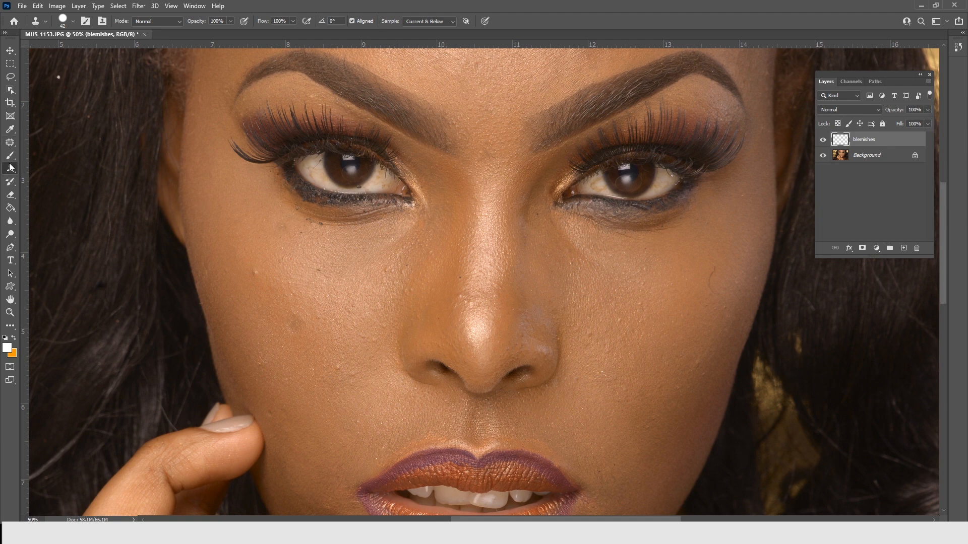
- Set up the Spot Healing Brush with Sample All Layers enabled and a 22 px brush
click(10, 142)
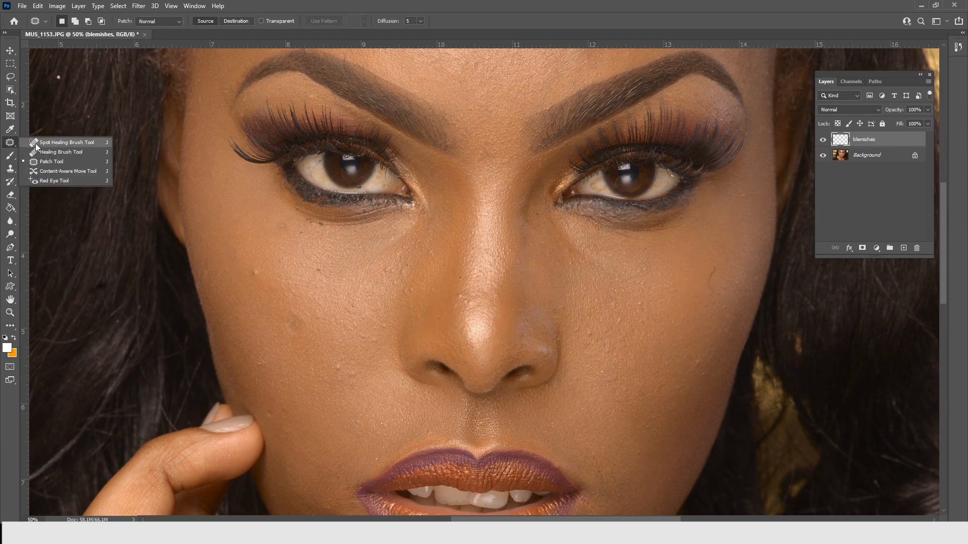
click(34, 144)
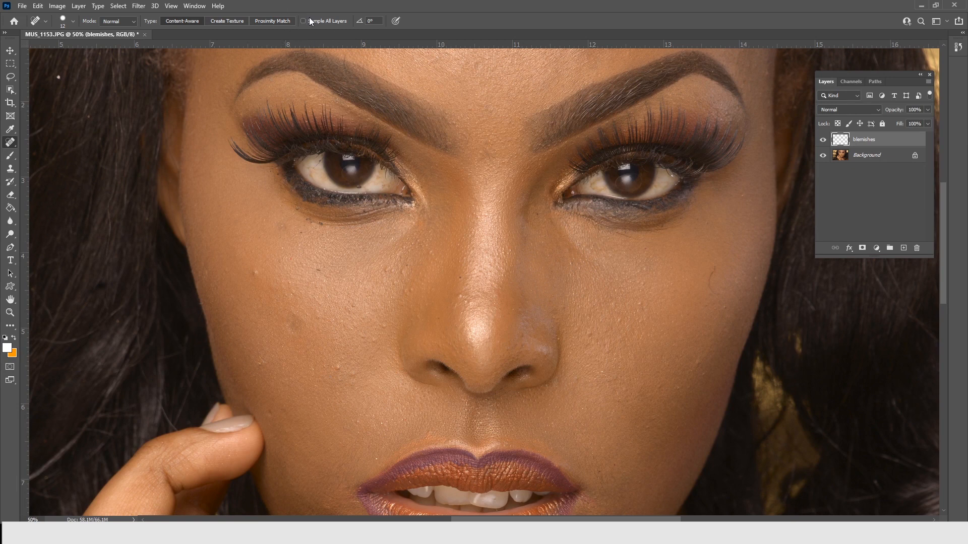
right_click(344, 248)
drag(366, 268, 368, 268)
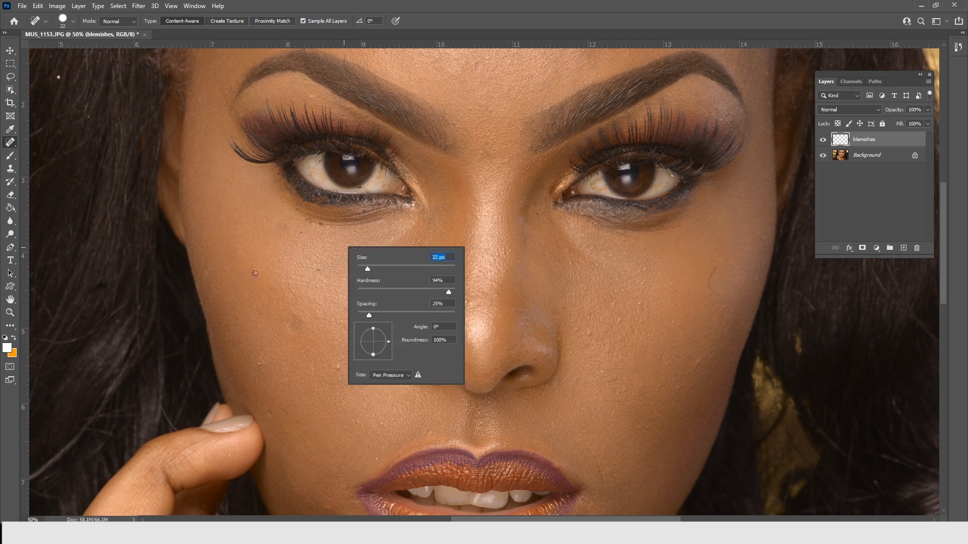
- Heal the small spots on the cheeks and nose, enlarging the Spot Healing Brush to 29 px
click(254, 272)
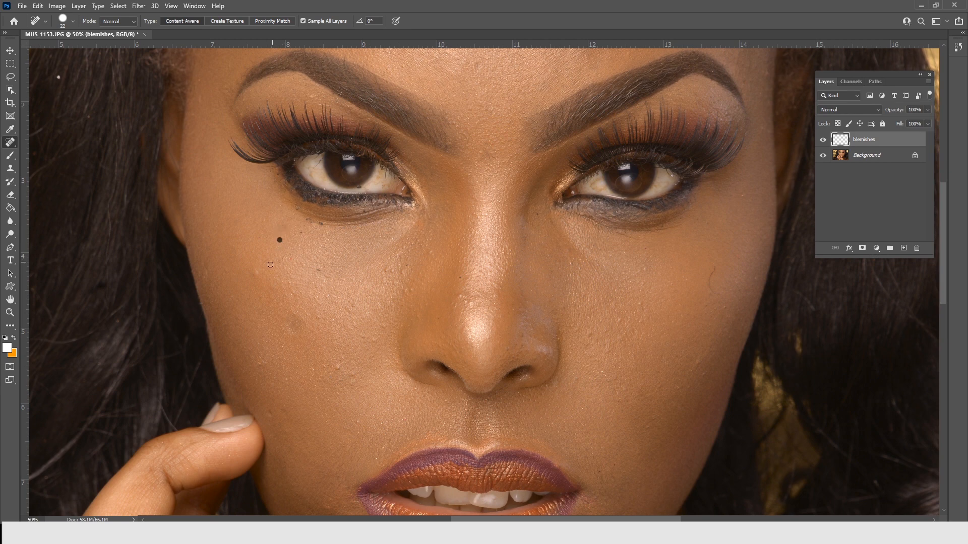
click(257, 273)
click(459, 279)
click(463, 298)
key(bracketright)
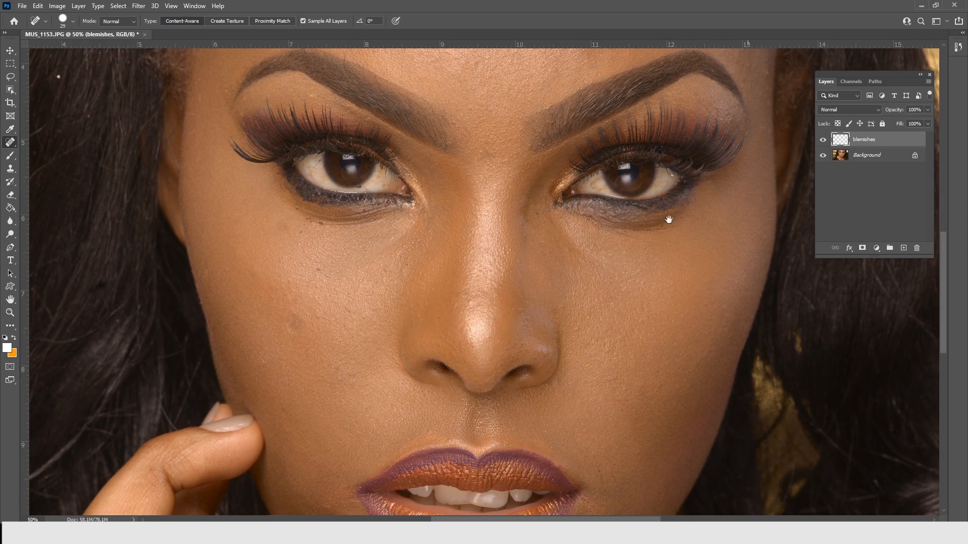
- Heal the small spots beside the mouth and on the lower cheek near the fingers with the Spot Healing Brush
drag(589, 407, 669, 220)
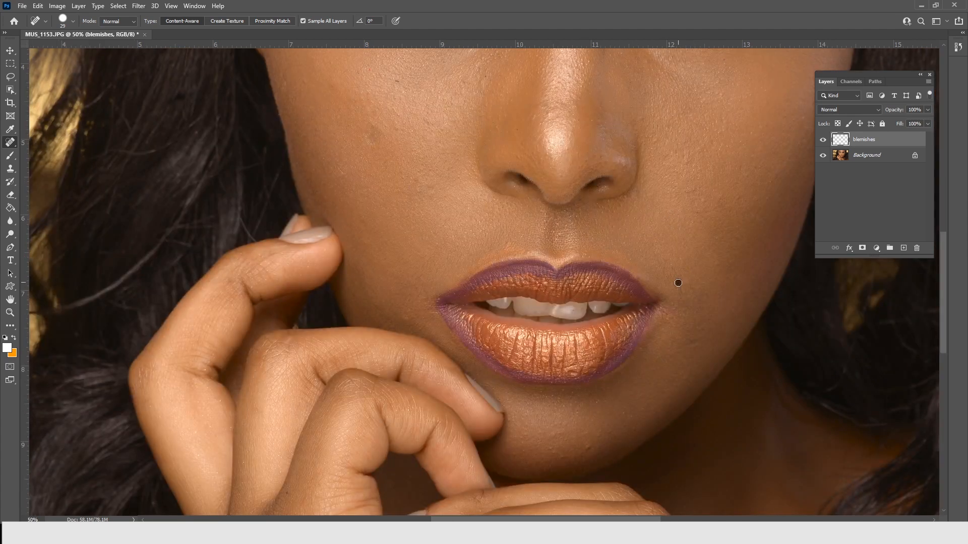
drag(698, 340, 688, 354)
click(671, 315)
drag(411, 152, 426, 235)
drag(351, 251, 358, 258)
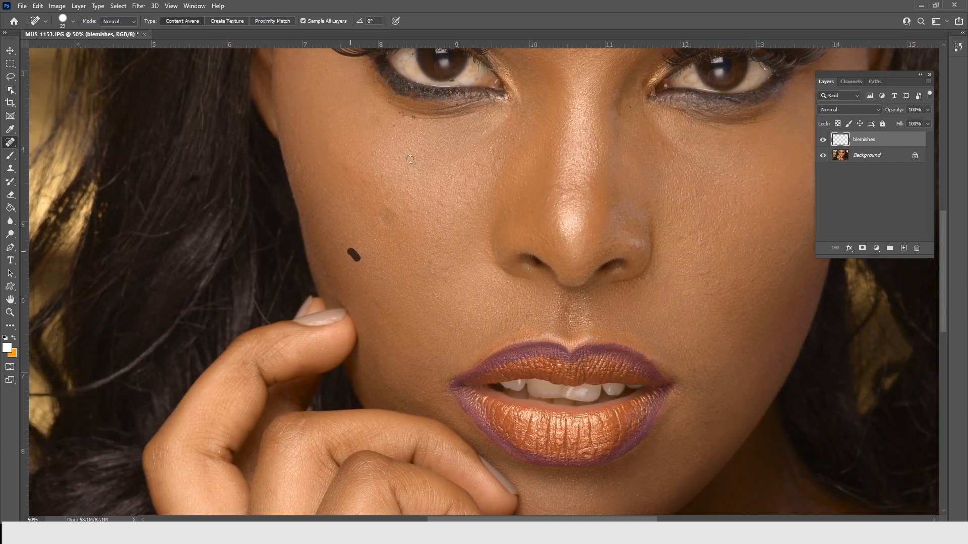
- Heal the dark specks beneath the model's right eye and on the skin beside the nose
scroll(424, 240, up, 5)
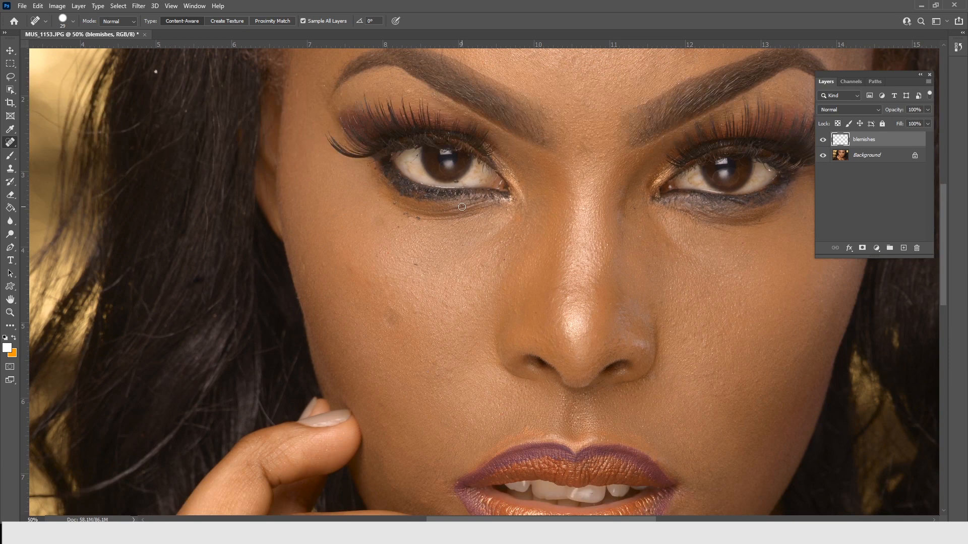
click(415, 224)
click(395, 204)
click(361, 213)
click(504, 259)
- Heal the small spots on the temple beside the outer end of the model's right eyebrow
drag(540, 126, 525, 233)
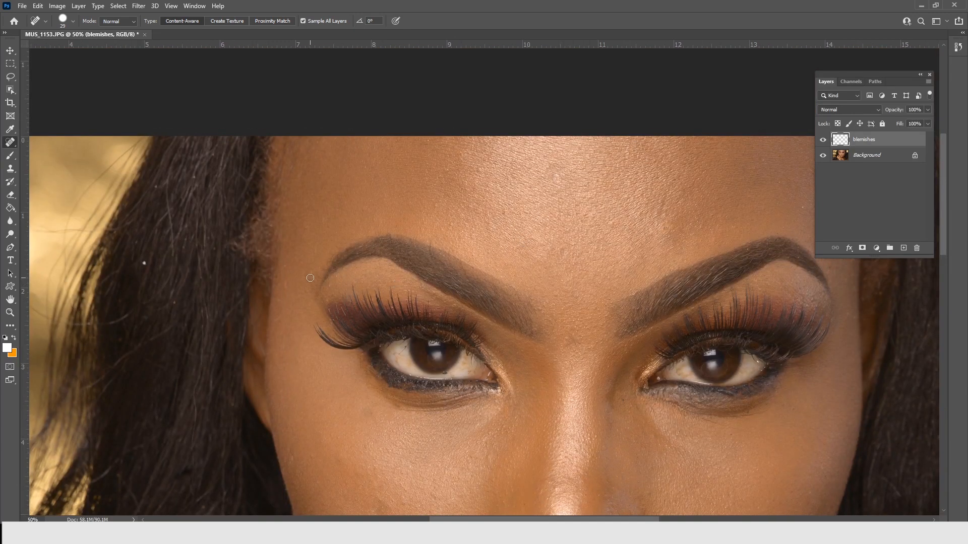
click(328, 287)
click(279, 317)
- Heal the bright speck and stray light strands in the dark hair on the model's right side
mouse_move(165, 187)
mouse_down()
mouse_move(176, 272)
mouse_move(145, 309)
mouse_move(156, 309)
mouse_move(103, 323)
mouse_up()
drag(173, 328, 119, 362)
drag(201, 449, 221, 307)
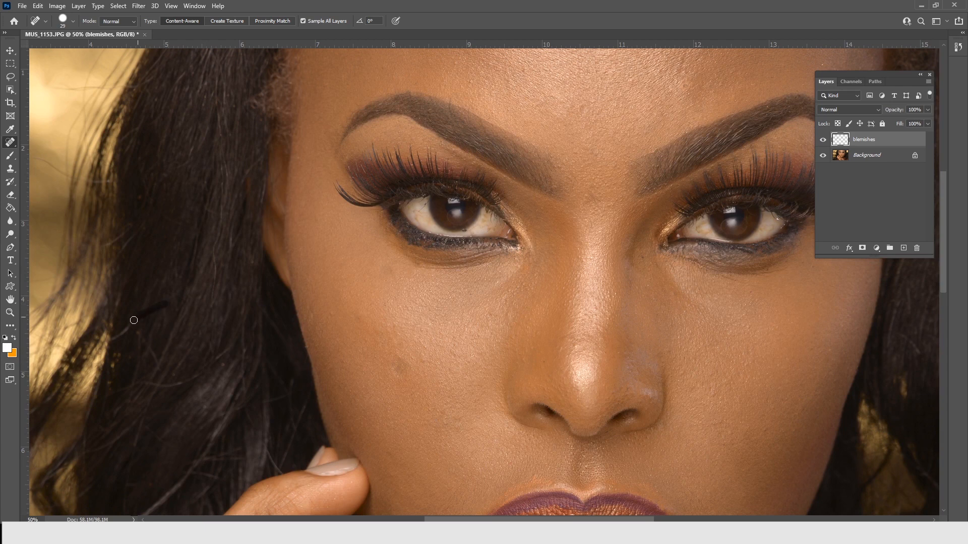
drag(143, 334, 150, 374)
mouse_move(218, 254)
mouse_down()
mouse_move(212, 298)
mouse_move(245, 357)
mouse_move(244, 386)
mouse_up()
drag(232, 338, 157, 385)
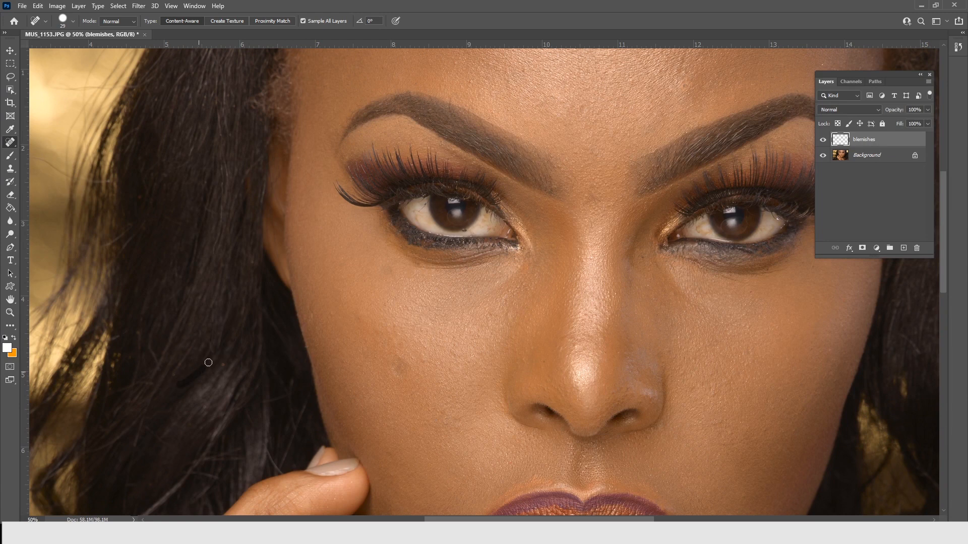
drag(189, 351, 165, 396)
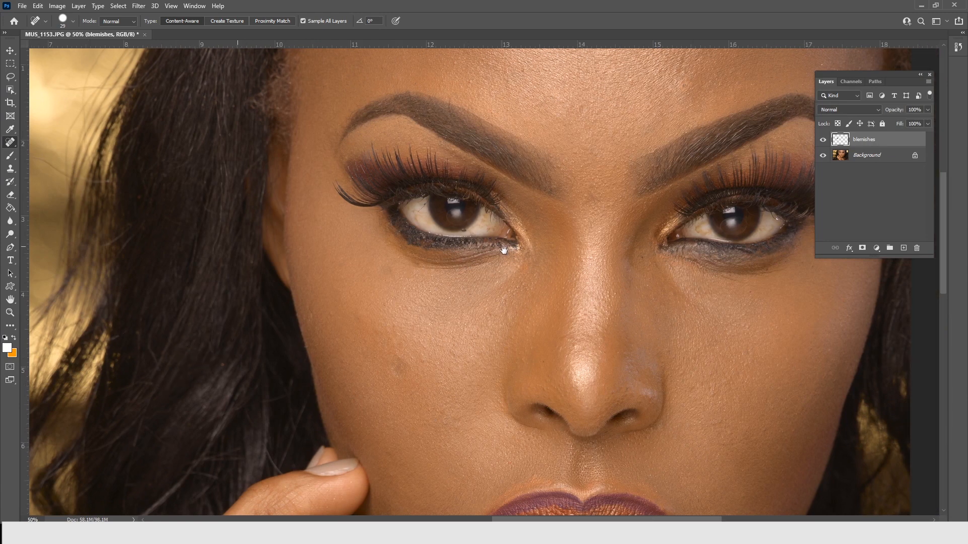
- Heal the remaining spots between the eyebrows and on the forehead
drag(762, 260, 504, 249)
click(319, 191)
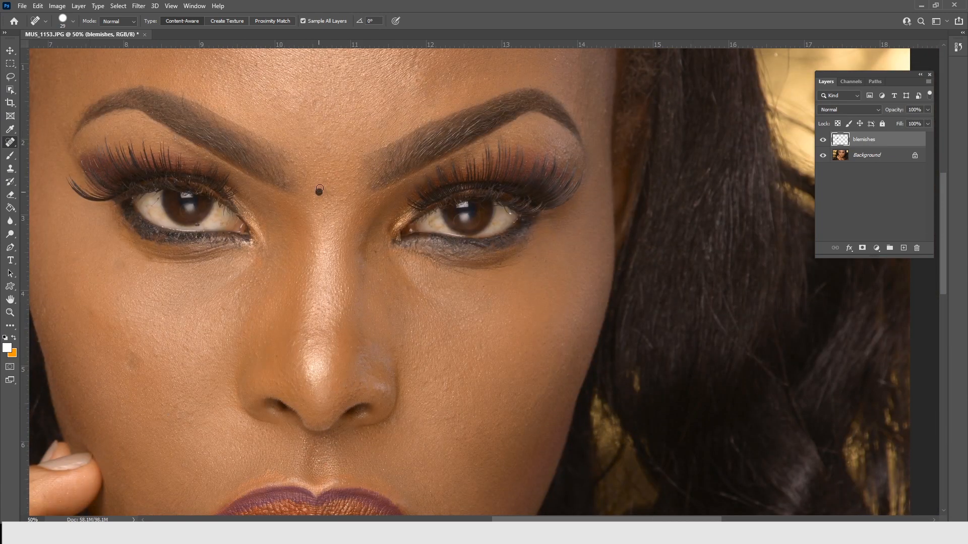
click(345, 200)
click(417, 81)
click(420, 89)
click(362, 74)
- Heal the tiny specks in the whites of both eyes and beside the outer eye corner
drag(518, 205, 472, 315)
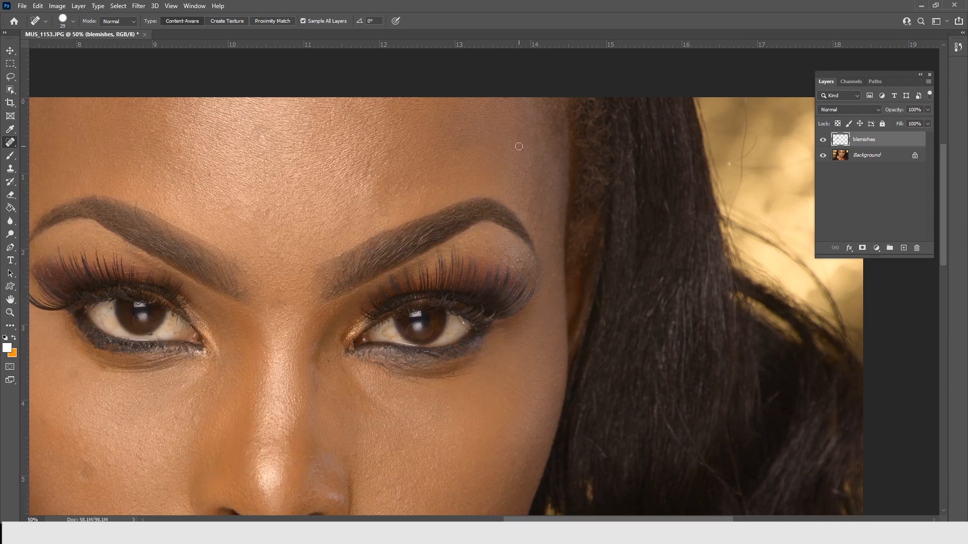
drag(322, 447, 449, 252)
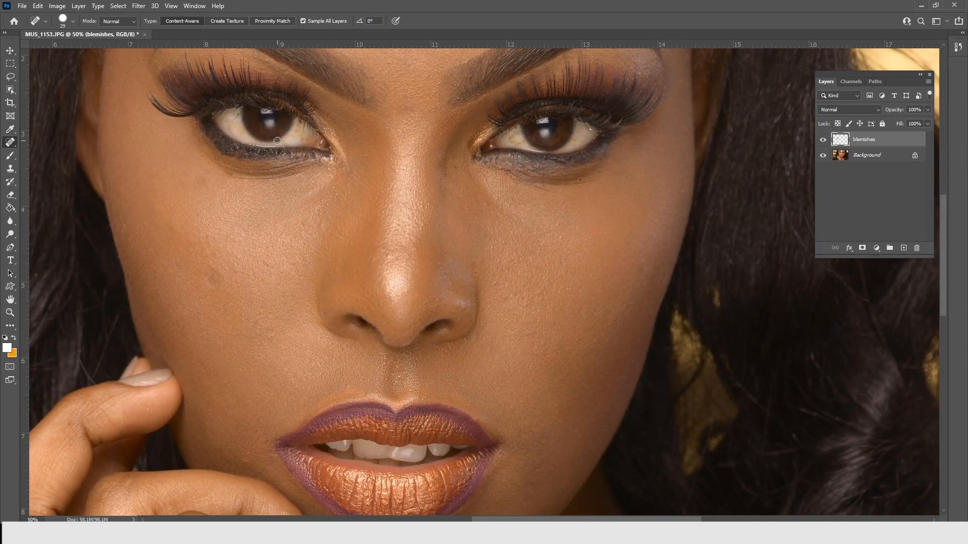
click(277, 140)
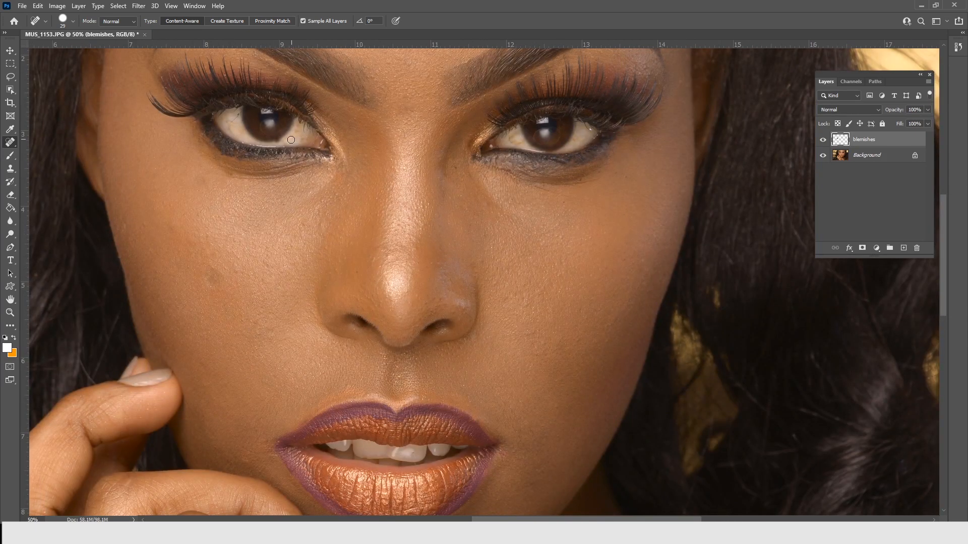
click(234, 120)
click(590, 130)
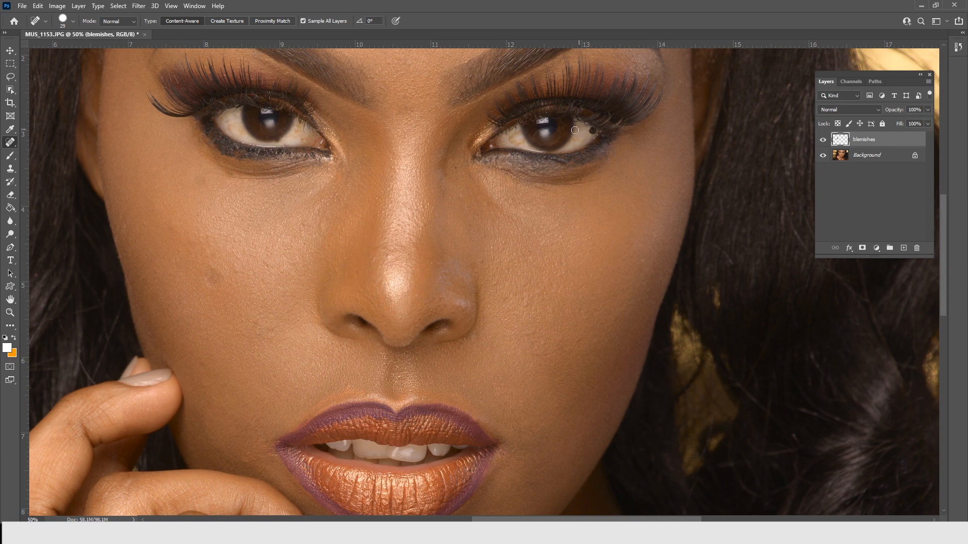
click(303, 128)
click(196, 139)
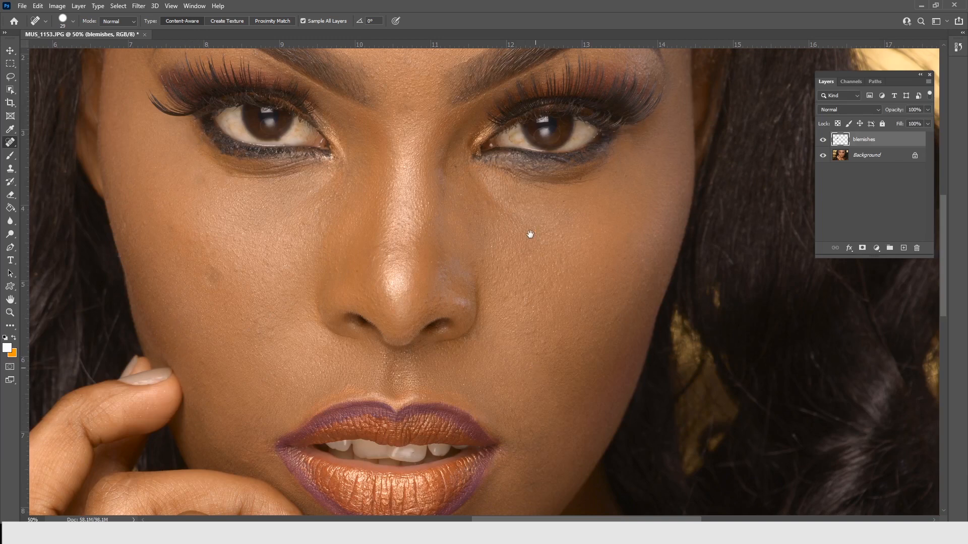
- Heal the remaining small spots on the chin below the lower lip
scroll(529, 222, down, 4)
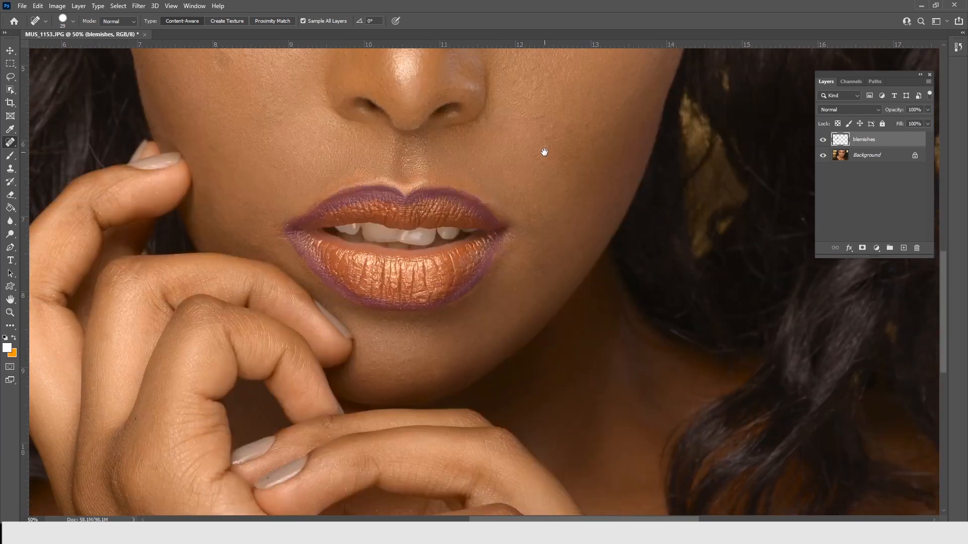
click(447, 361)
click(473, 341)
drag(667, 156, 594, 404)
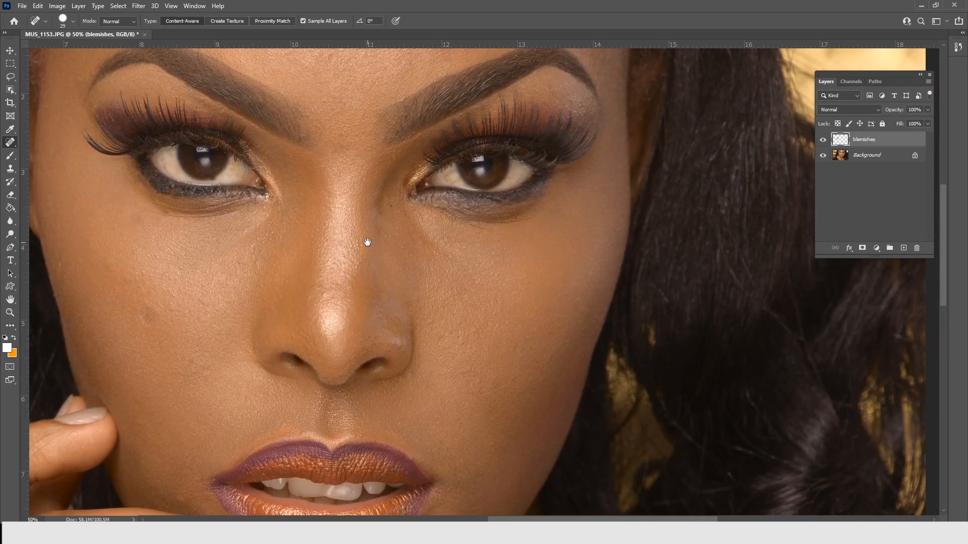
- Merge the blemishes layer into the Background layer and inspect the retouched skin up close
scroll(367, 244, down, 2)
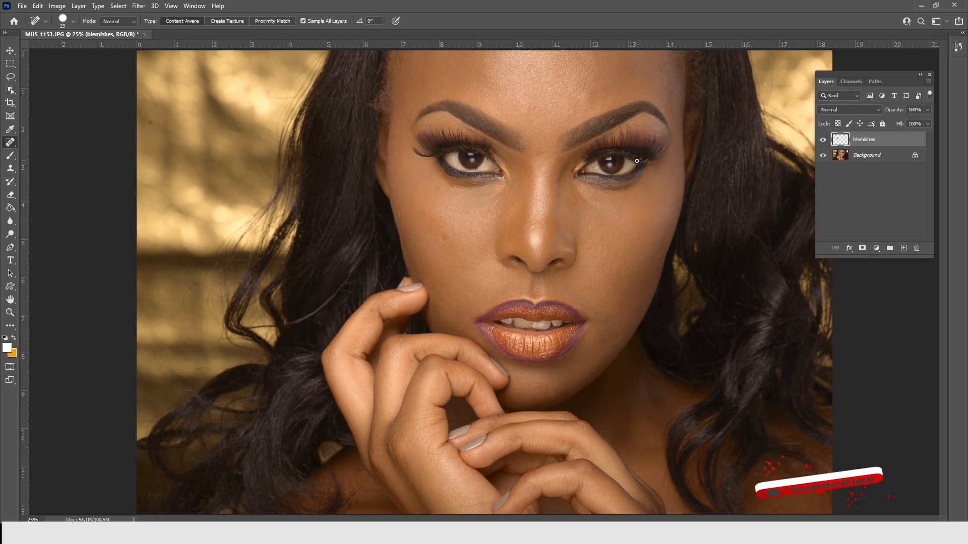
key(z)
click(609, 155)
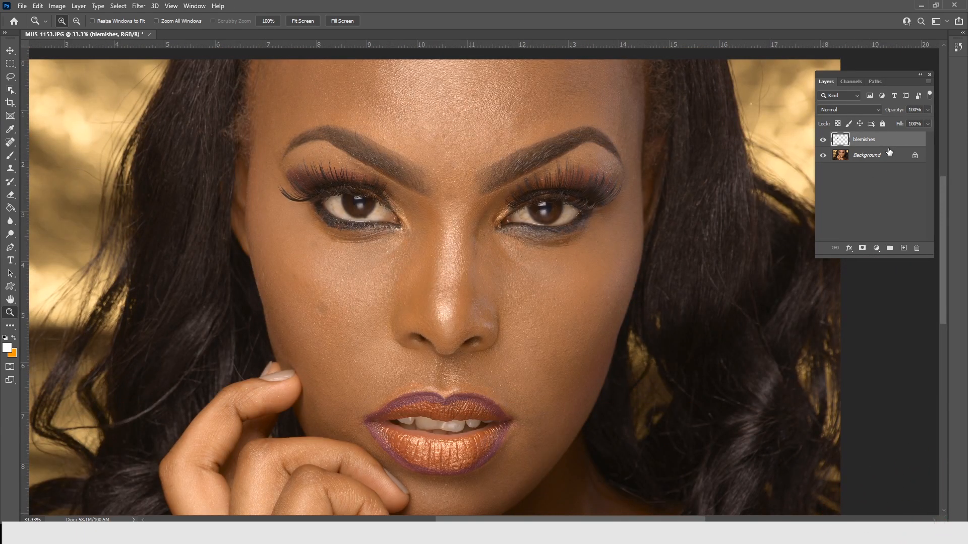
key(Delete)
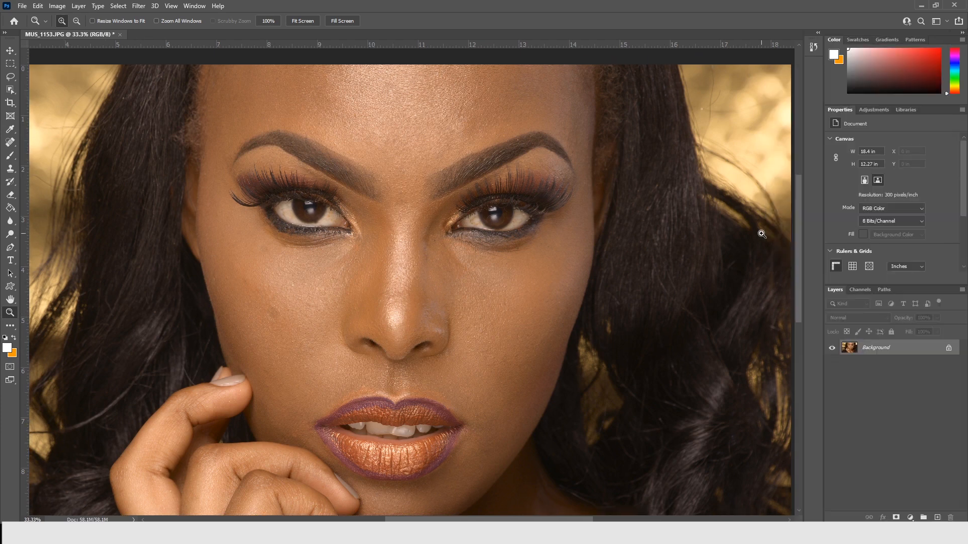
click(376, 216)
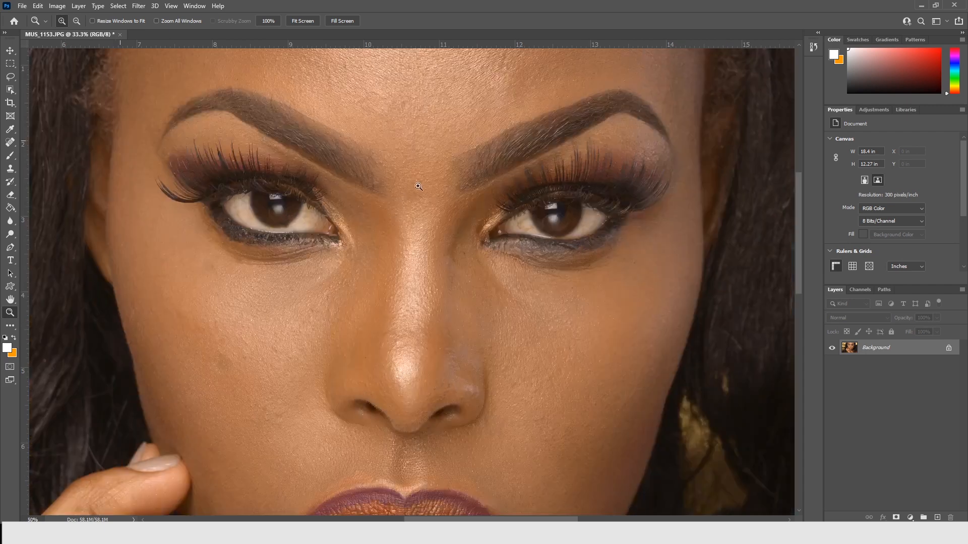
drag(432, 162, 460, 247)
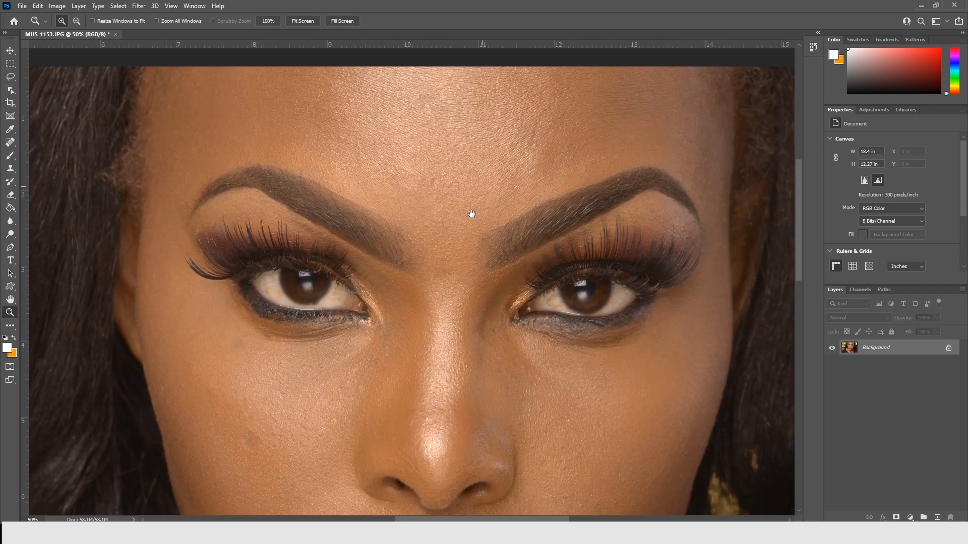
drag(471, 211, 481, 185)
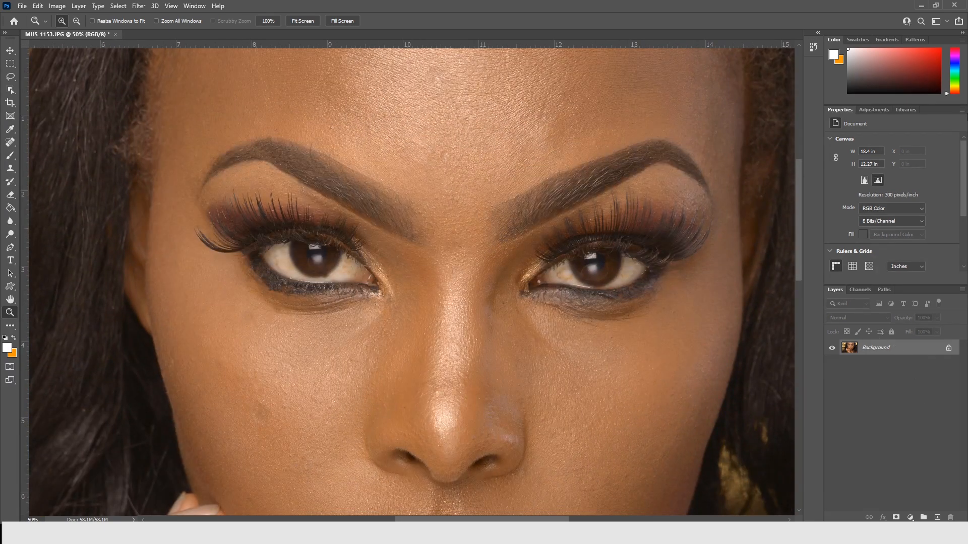
- Clear the workspace by closing the Properties, Adjustments, Libraries and Color panels, keeping only a floating Layers panel
click(962, 110)
click(961, 110)
click(962, 109)
click(924, 118)
click(962, 110)
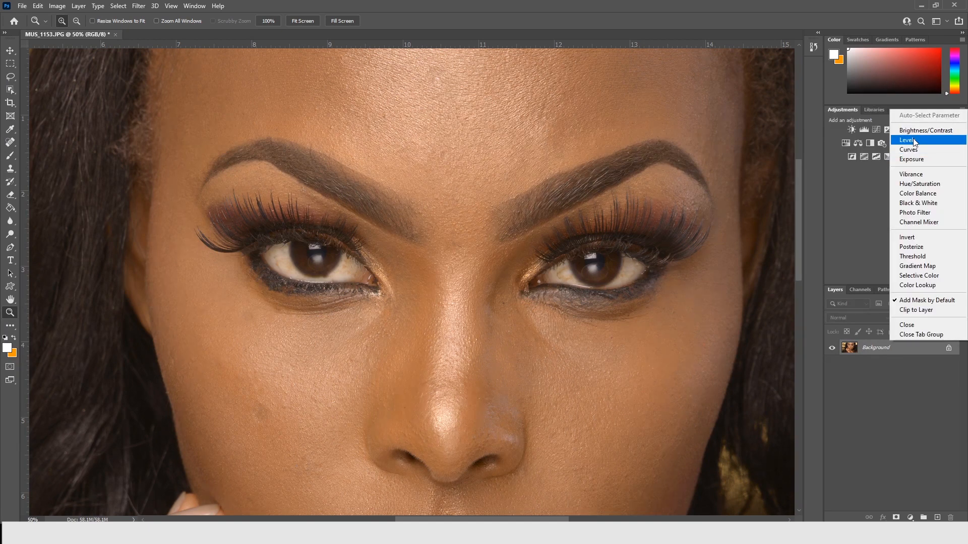
click(908, 325)
click(962, 110)
click(932, 119)
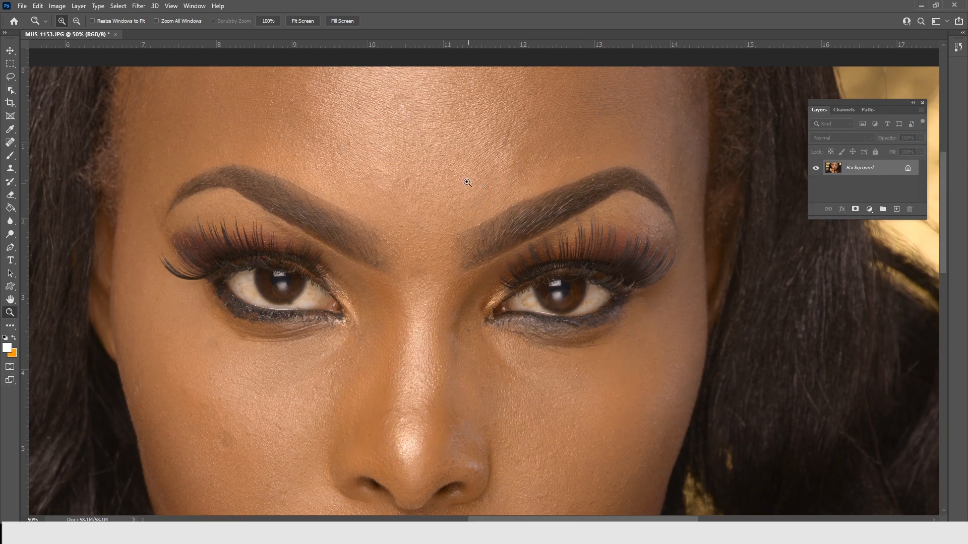
- Duplicate the Background layer twice
alt+click(480, 182)
drag(558, 258, 564, 201)
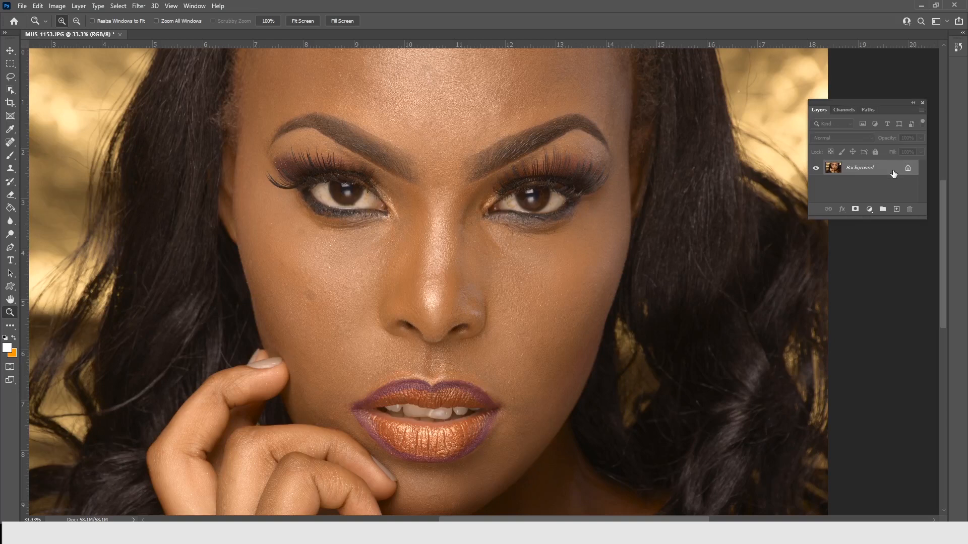
drag(893, 173, 896, 210)
drag(890, 171, 897, 209)
- Rename the lower Background copy as COLORS and the upper copy as TEXTURES
double_click(860, 183)
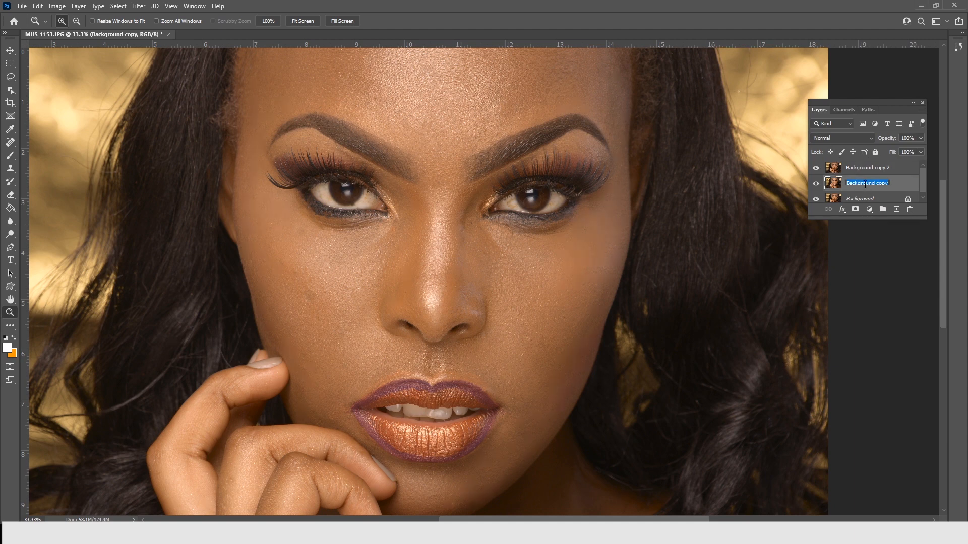
text(COLORS)
double_click(864, 168)
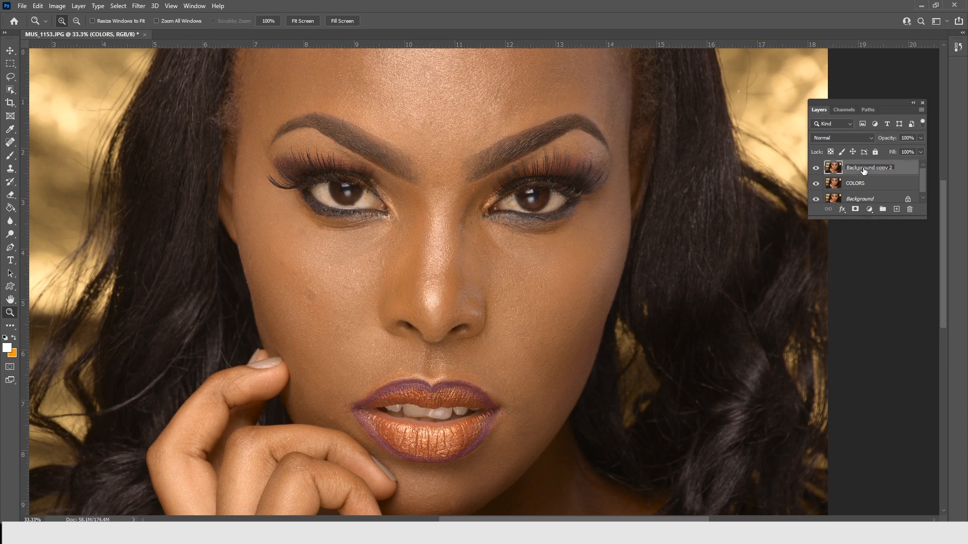
text(TEXTURES)
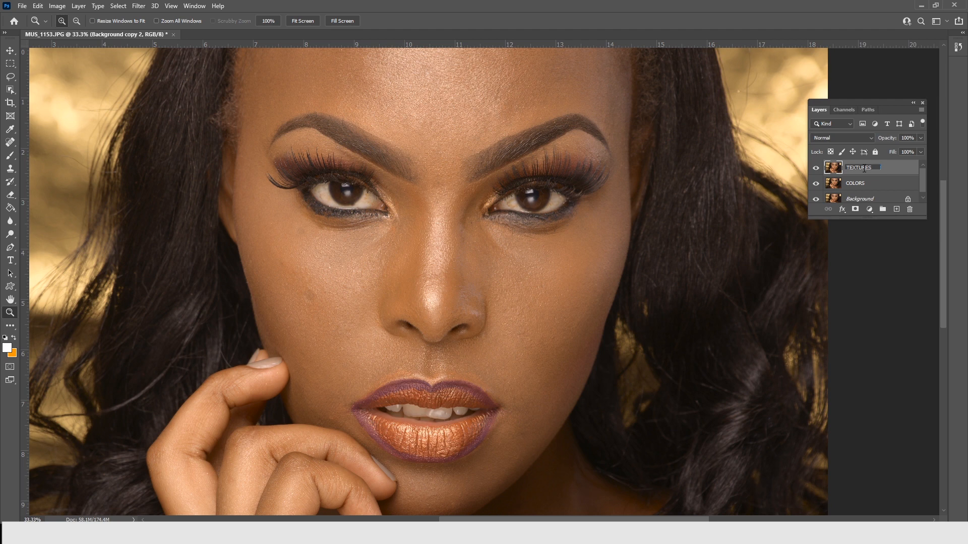
- Hide the TEXTURES layer and open the Gaussian Blur filter for the COLORS layer
click(817, 169)
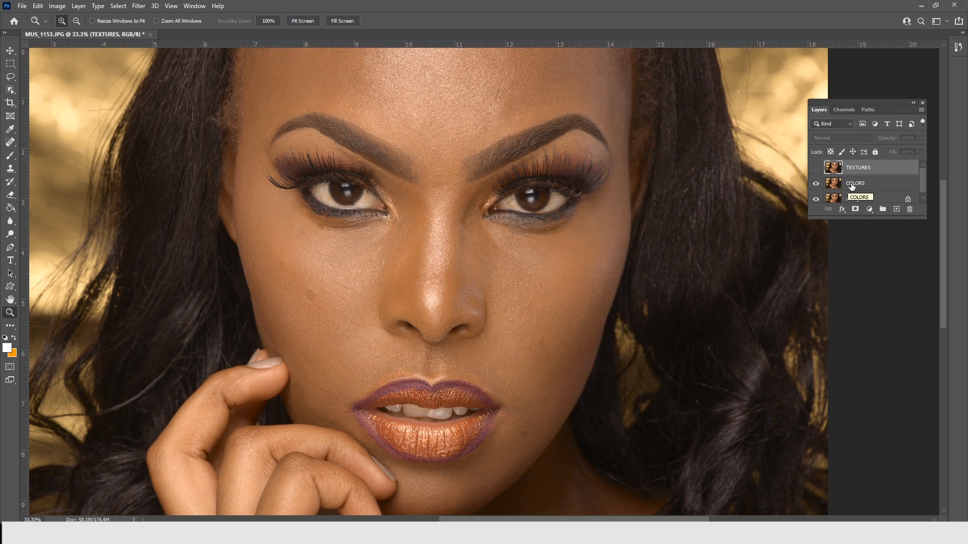
click(852, 187)
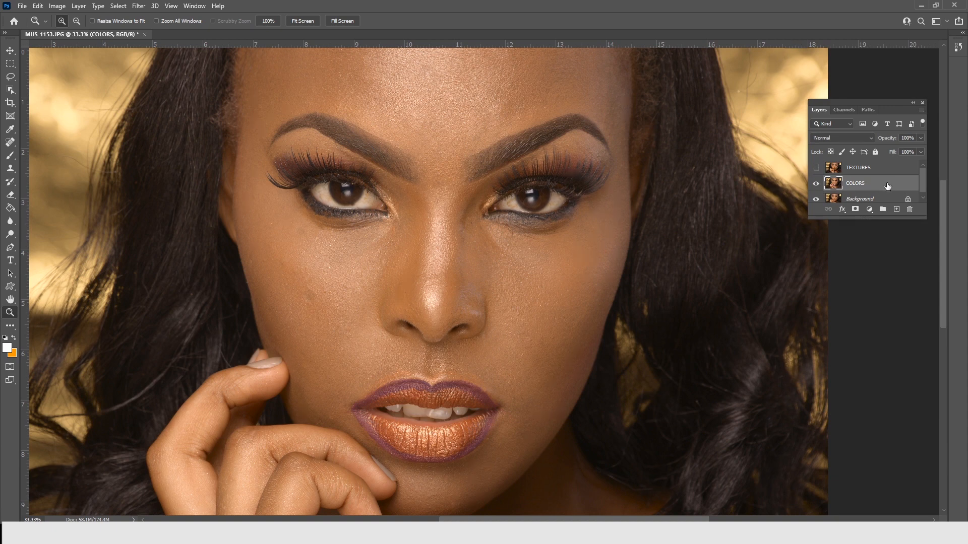
click(139, 6)
mouse_move(212, 135)
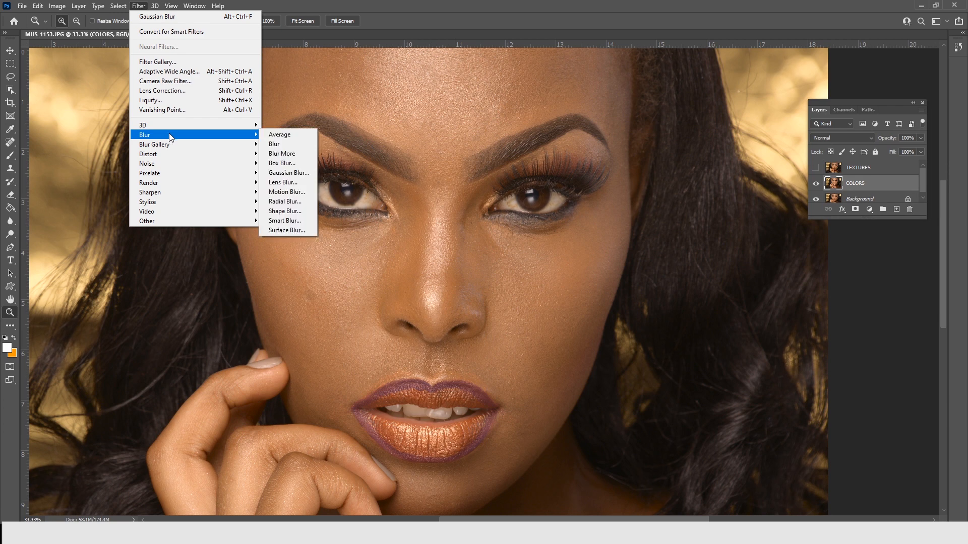
click(289, 173)
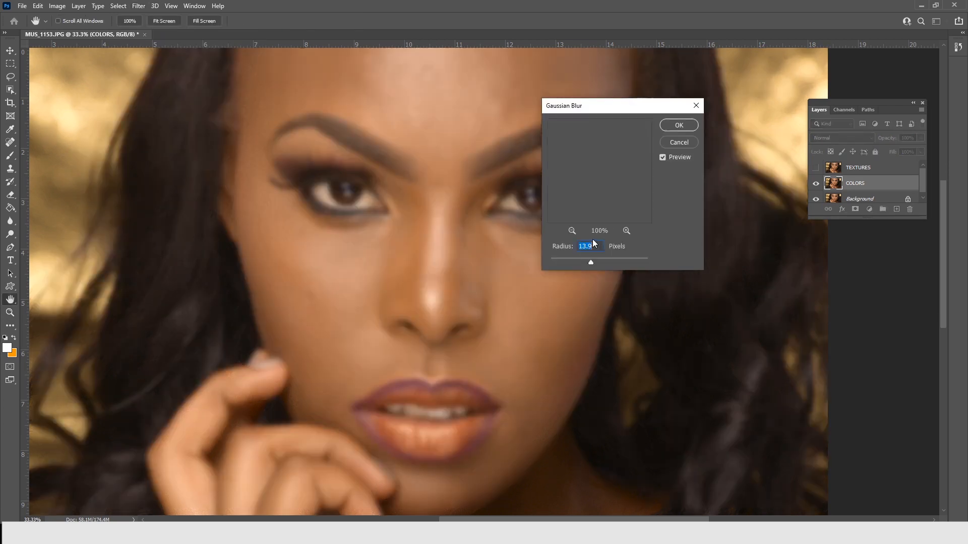
- Lower the Gaussian Blur radius to 0.1 pixels and preview the unblurred forehead skin
drag(591, 262, 531, 266)
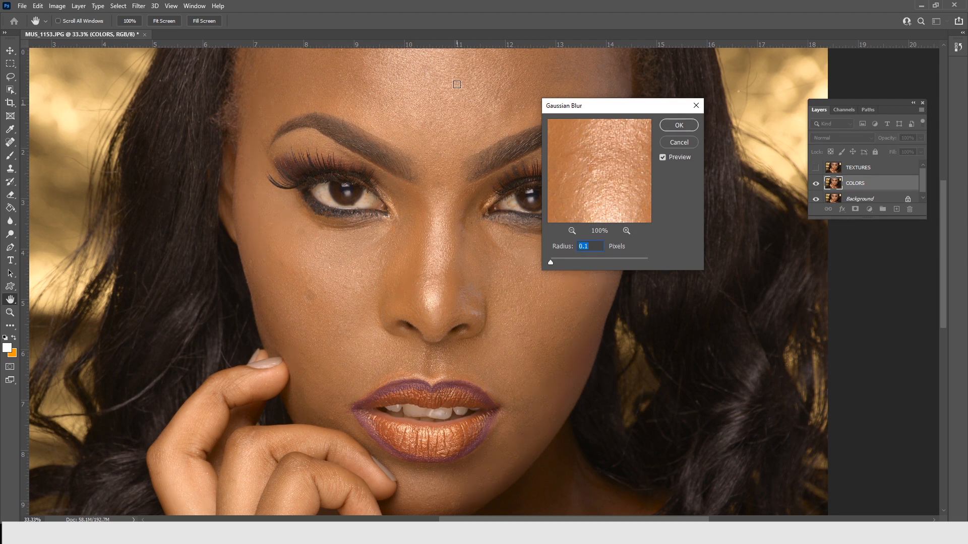
drag(447, 125, 443, 159)
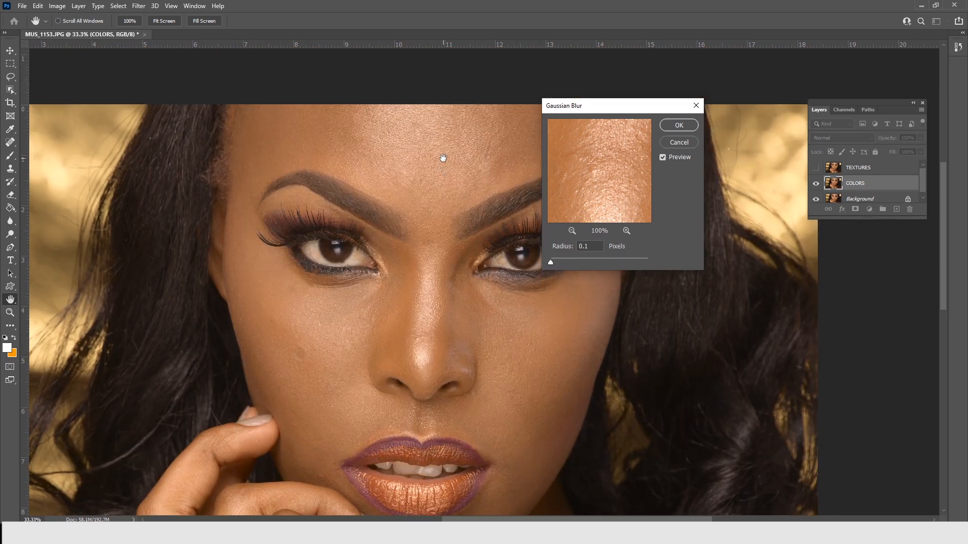
click(472, 153)
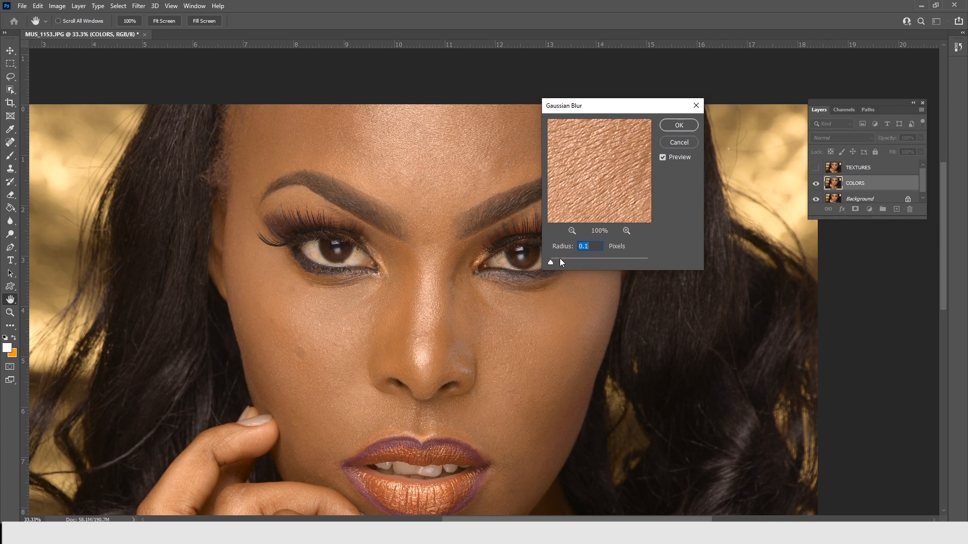
- Blur the COLORS layer with a Gaussian Blur radius of 13.9 pixels, checking the skin at 33% in the filter preview
drag(552, 261, 573, 260)
drag(577, 261, 591, 263)
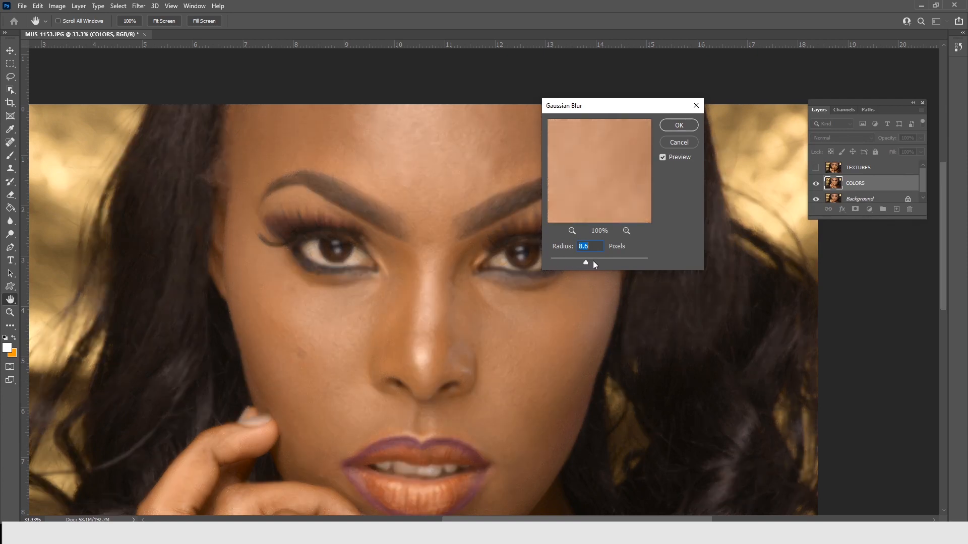
click(588, 262)
drag(582, 176, 604, 169)
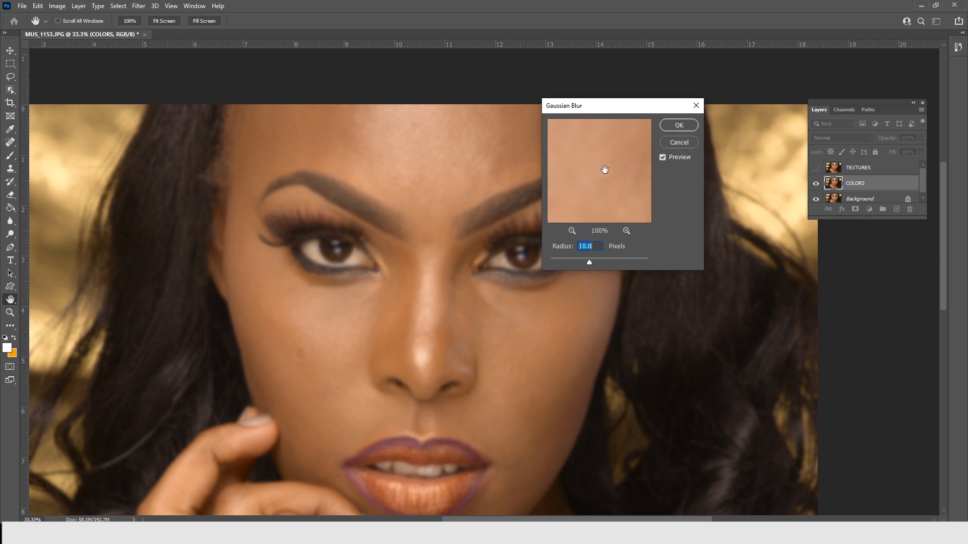
click(571, 231)
click(573, 231)
click(572, 231)
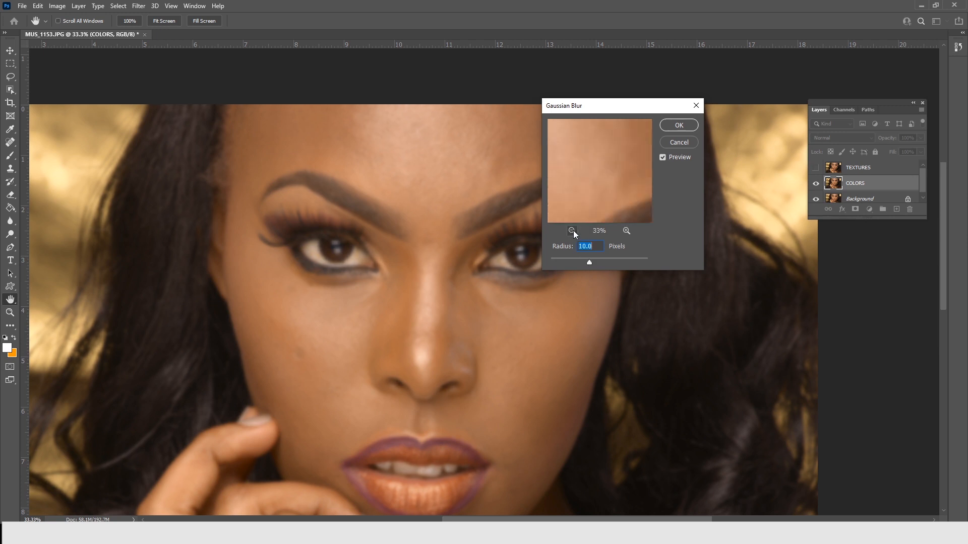
click(592, 259)
drag(592, 261, 591, 261)
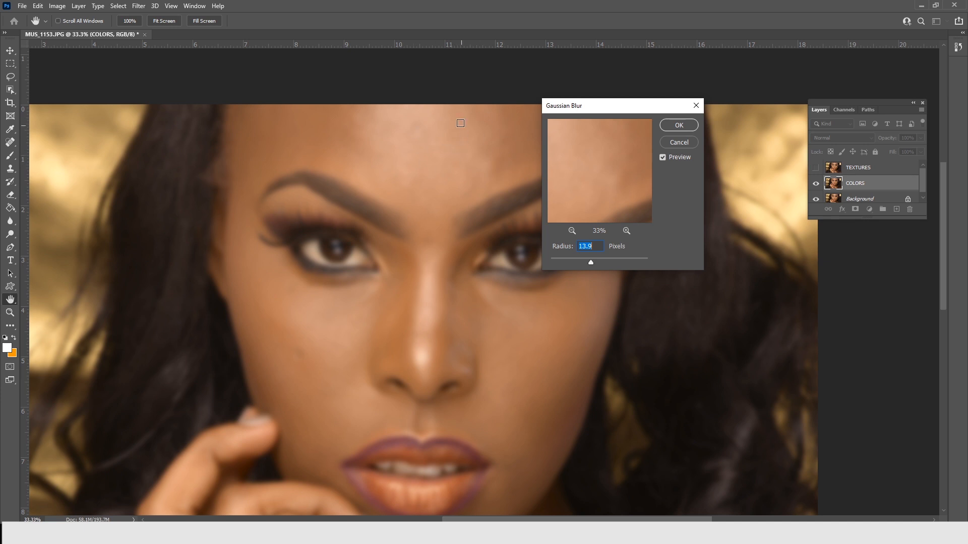
click(683, 124)
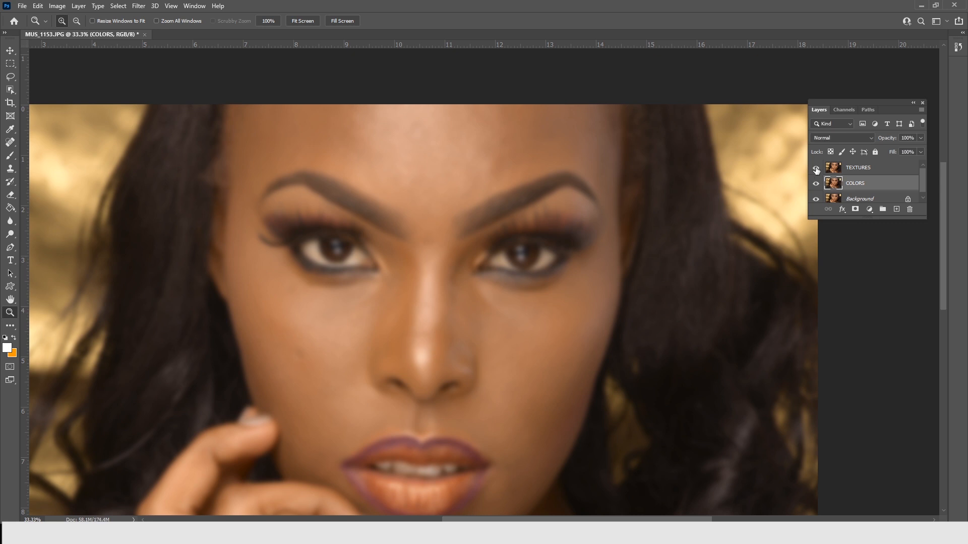
- Show the TEXTURES layer and use Apply Image on it with the COLORS layer, Subtract blending, scale 2 and offset 128
click(817, 170)
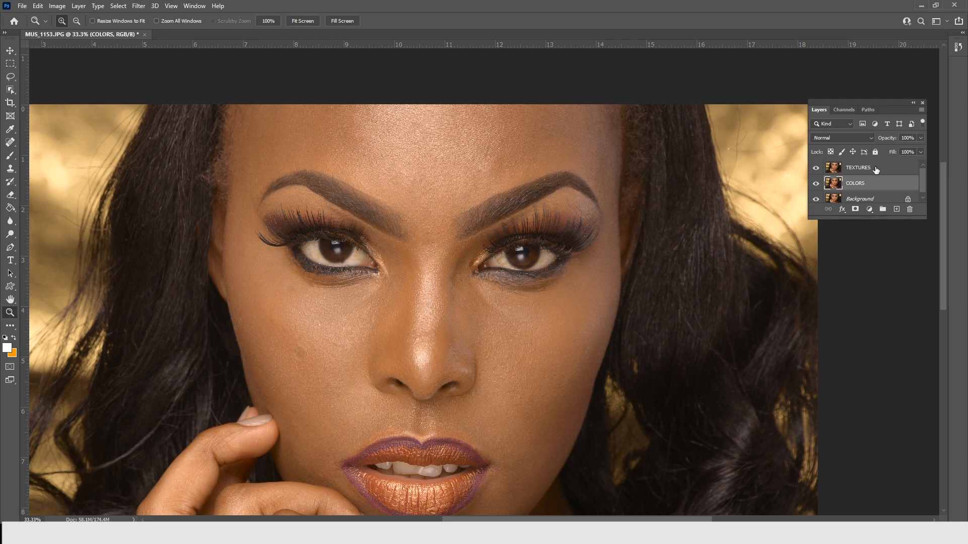
click(876, 169)
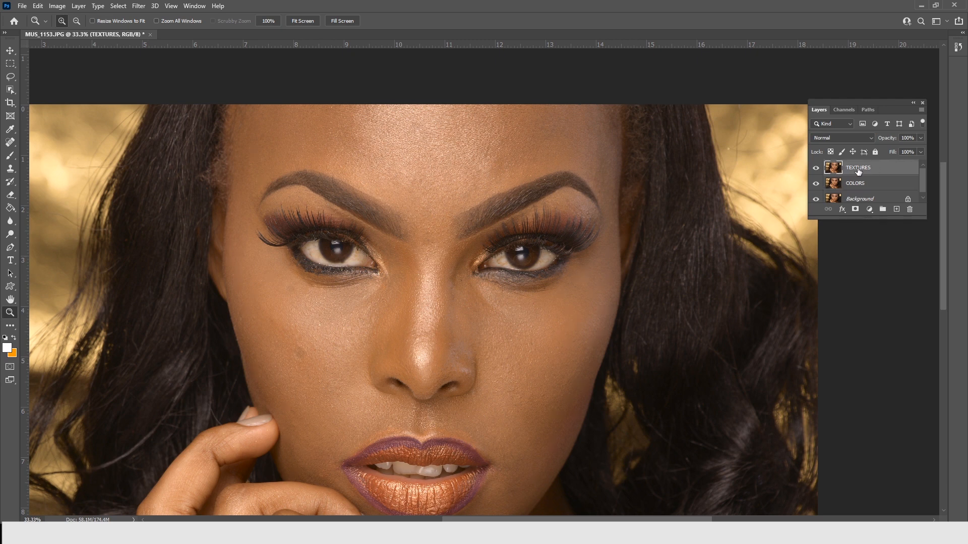
click(58, 6)
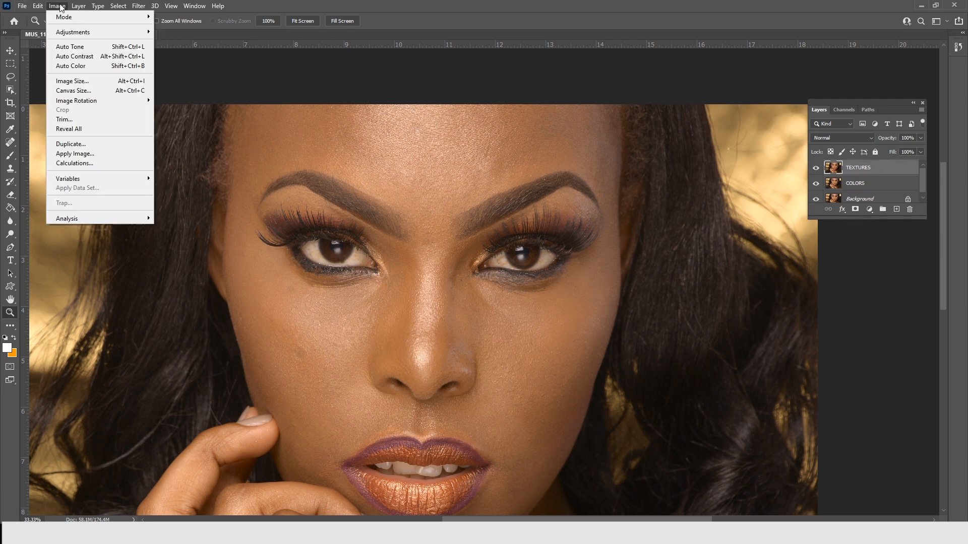
click(68, 155)
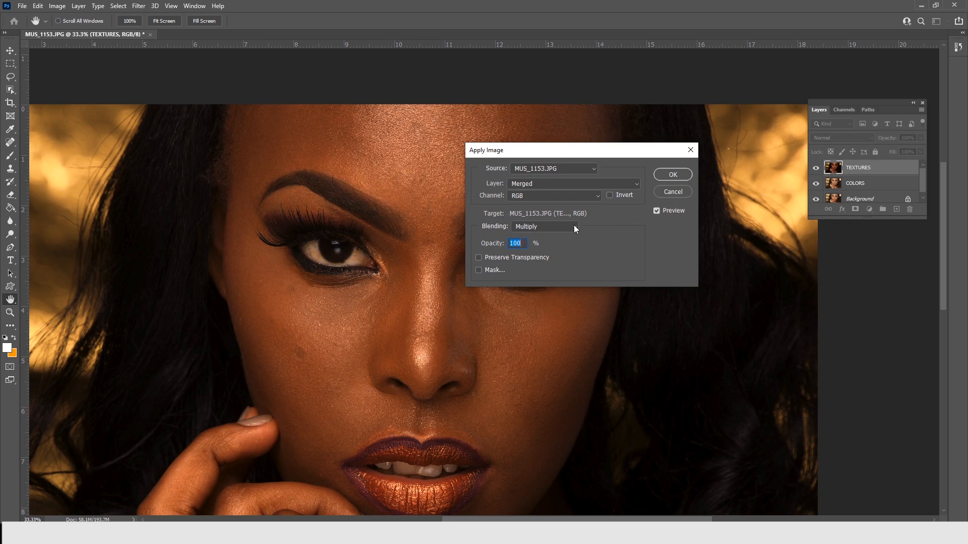
click(574, 227)
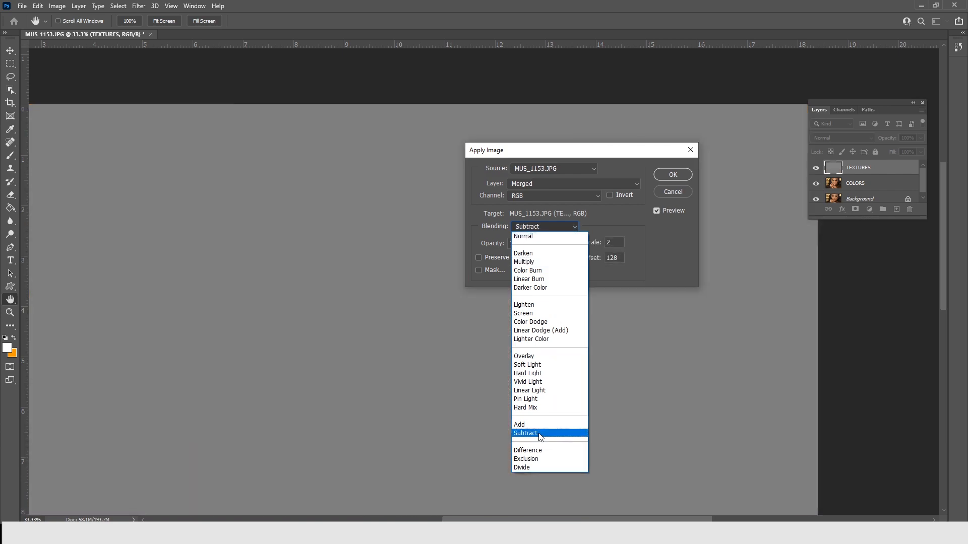
click(567, 433)
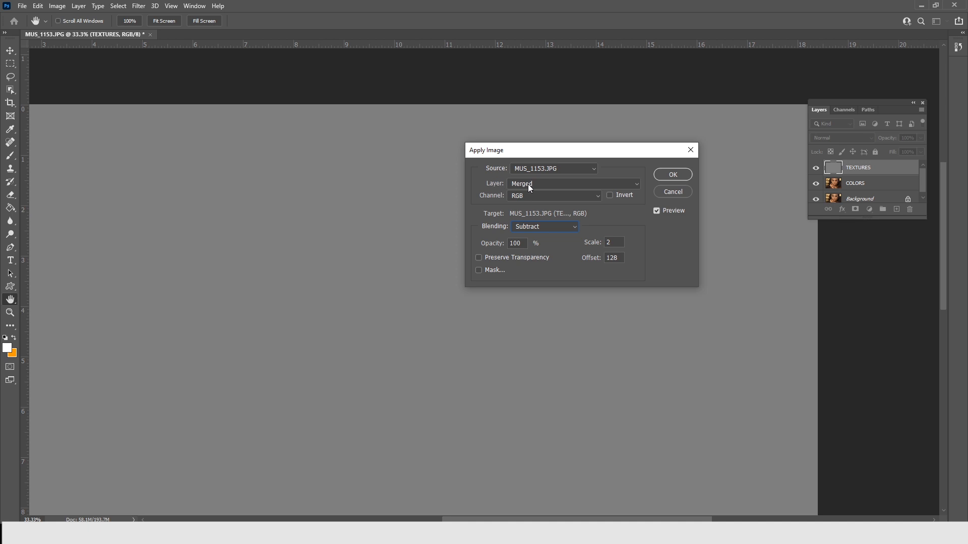
click(637, 183)
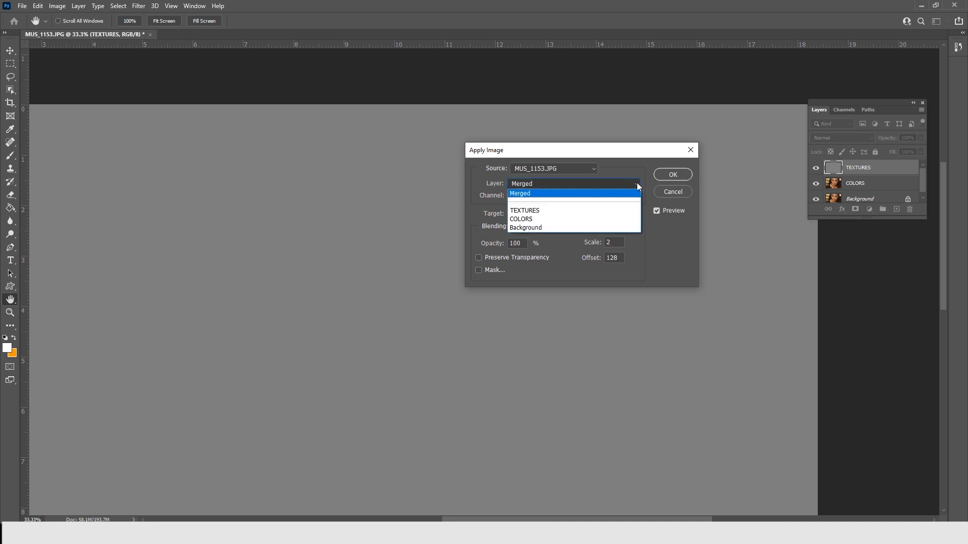
click(558, 220)
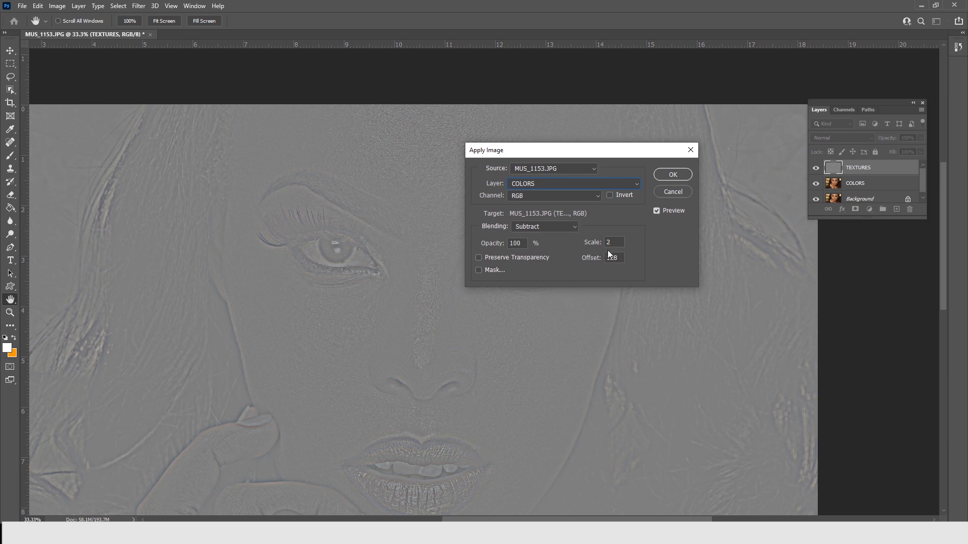
click(672, 175)
- Set the TEXTURES layer's blend mode to Linear Light
key(z)
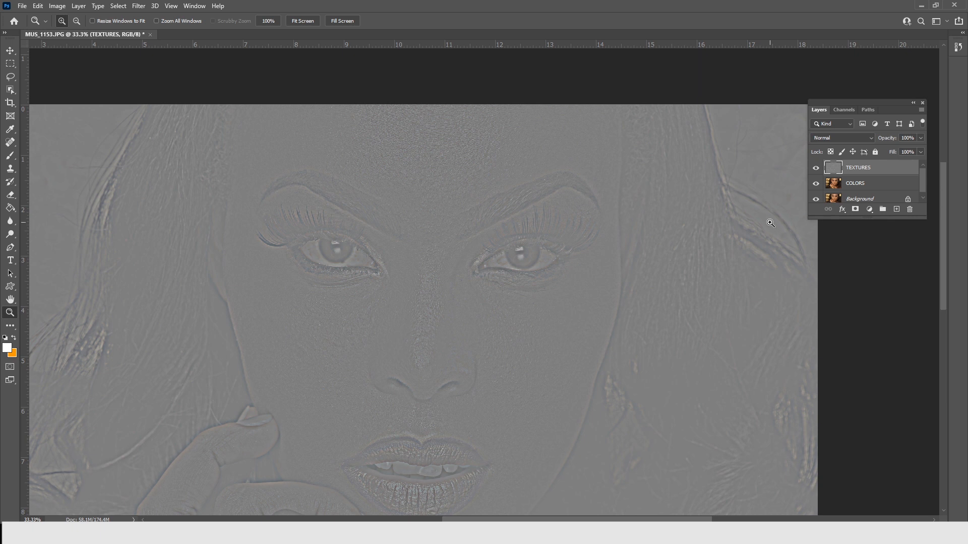
alt+click(411, 240)
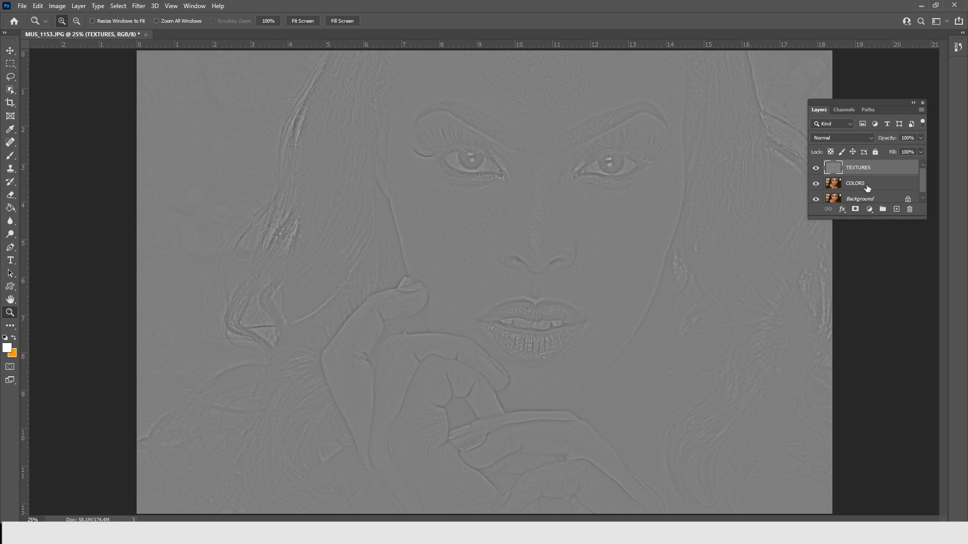
shift+click(876, 186)
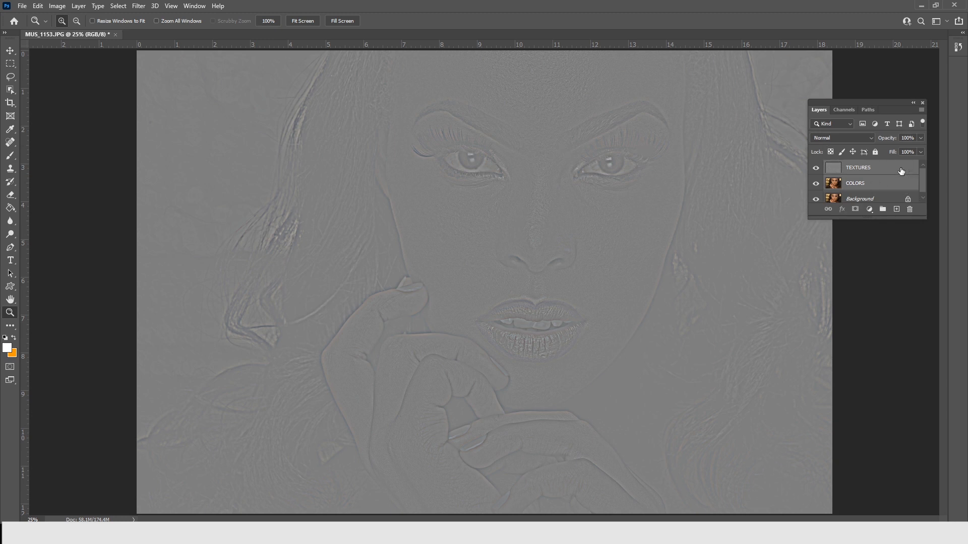
click(875, 168)
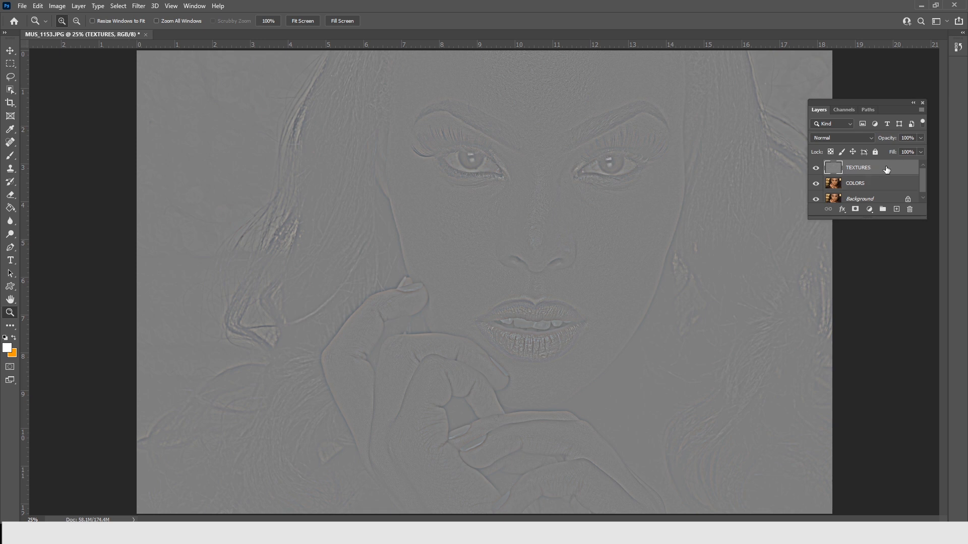
click(867, 137)
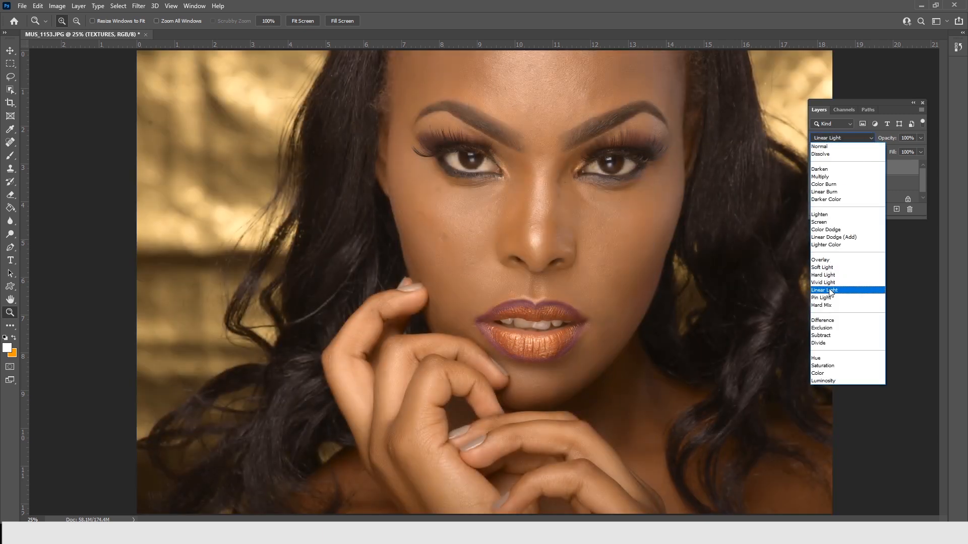
click(831, 291)
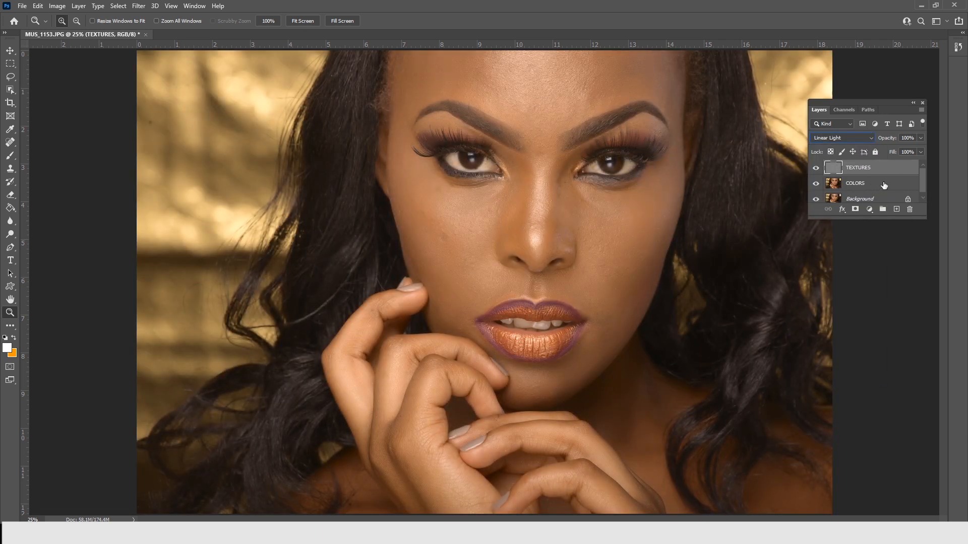
- Group the TEXTURES and COLORS layers and rename the group as fREQUENCY
shift+click(883, 186)
drag(883, 186, 883, 209)
double_click(855, 166)
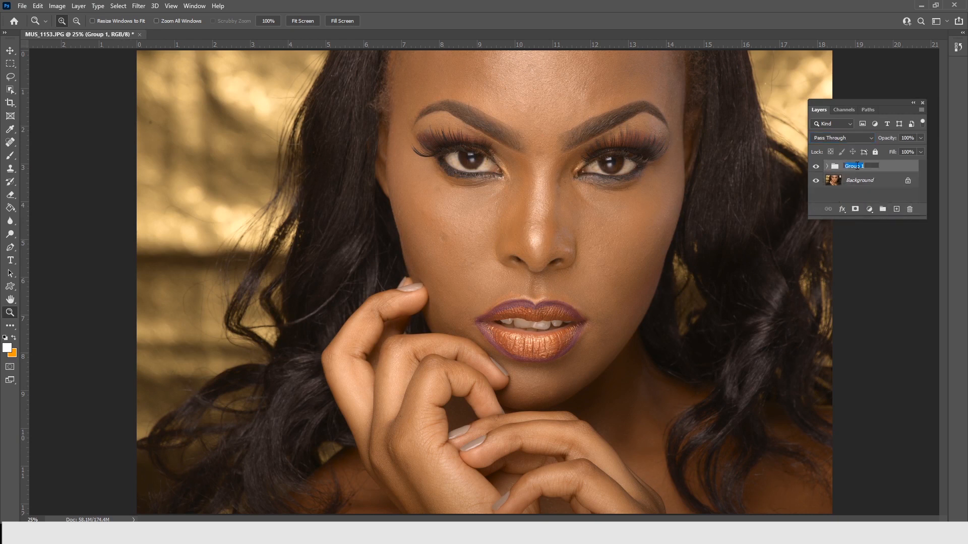
text(f)
text(REOU)
key(Return)
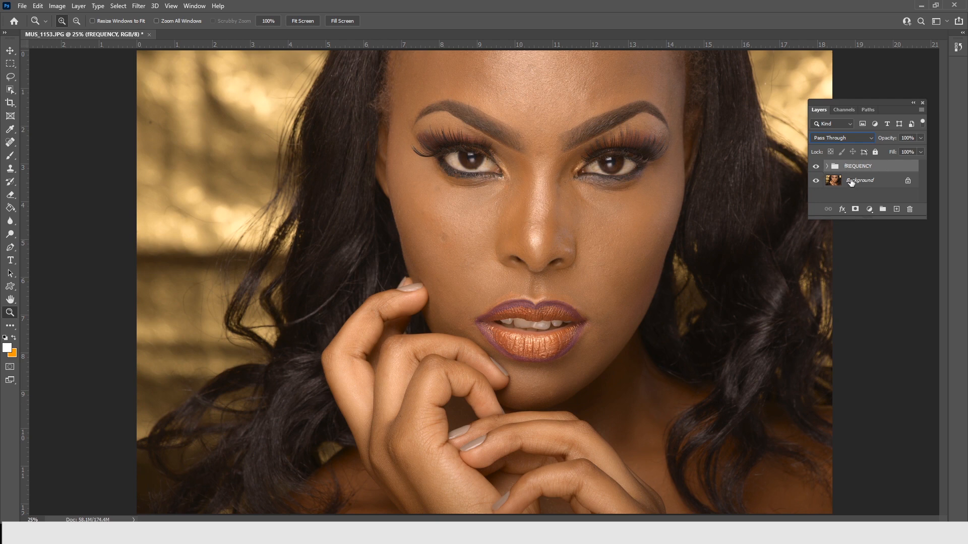
- Compare the portrait with the fREQUENCY group hidden and shown, then expand the group and enlarge the Layers panel
click(816, 167)
click(817, 170)
click(817, 169)
click(818, 169)
click(827, 167)
drag(861, 218, 862, 312)
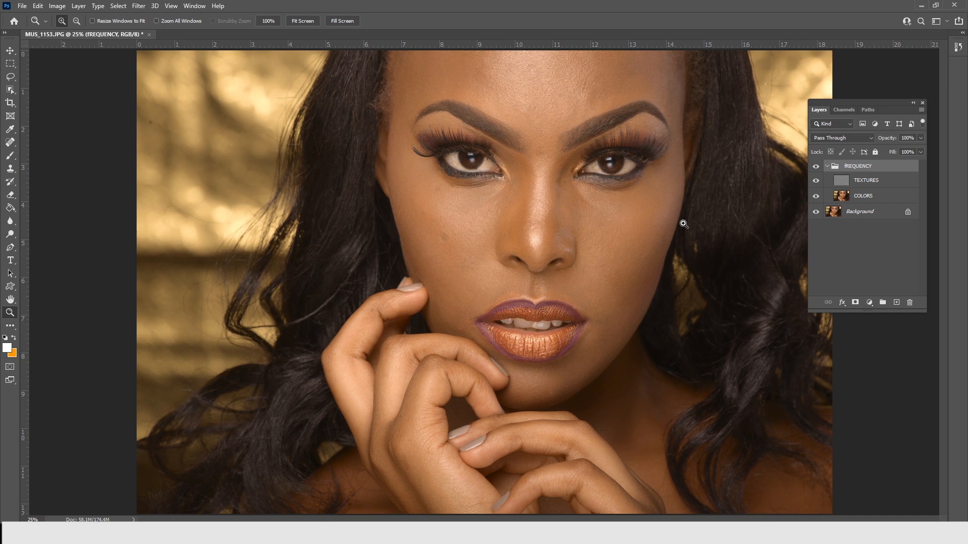
- Add a Black & White adjustment layer above TEXTURES inside the fREQUENCY group
click(696, 196)
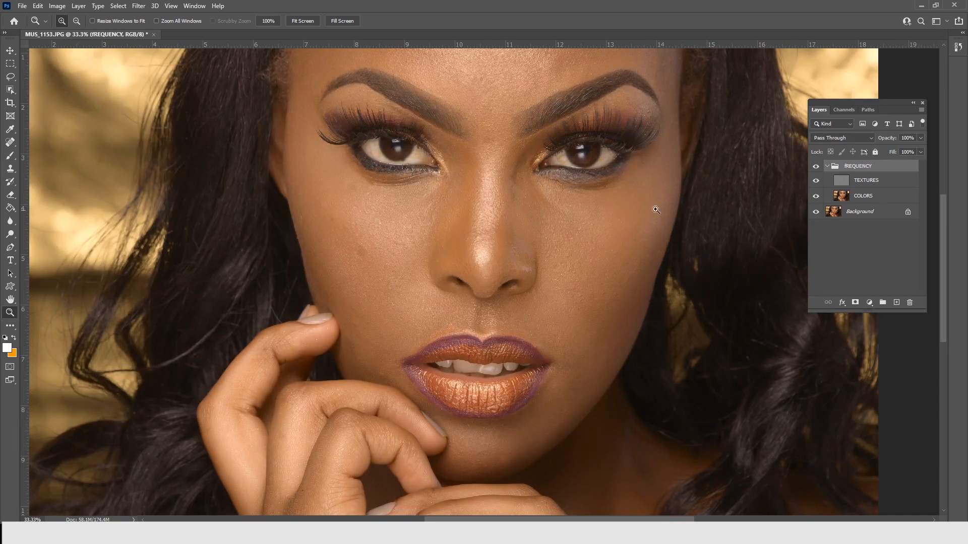
drag(603, 188, 537, 246)
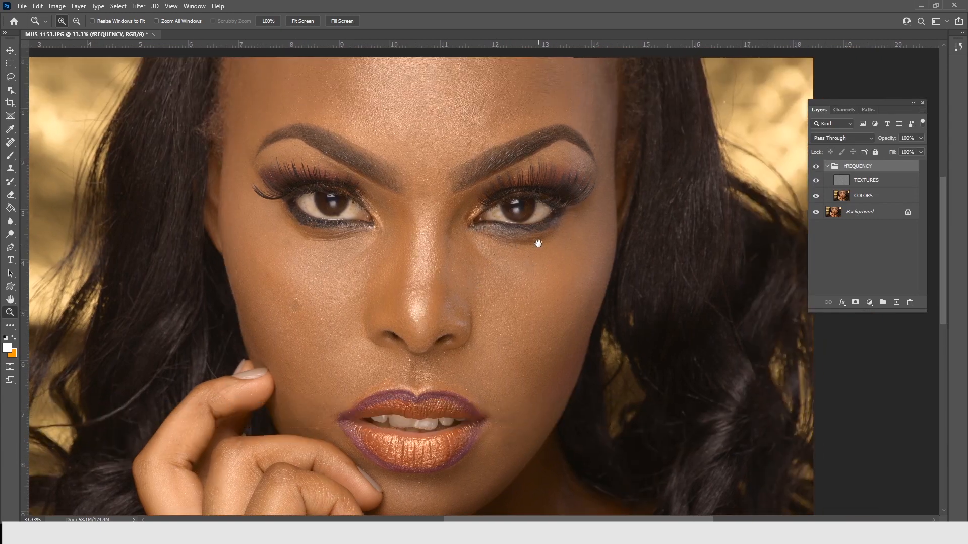
click(870, 199)
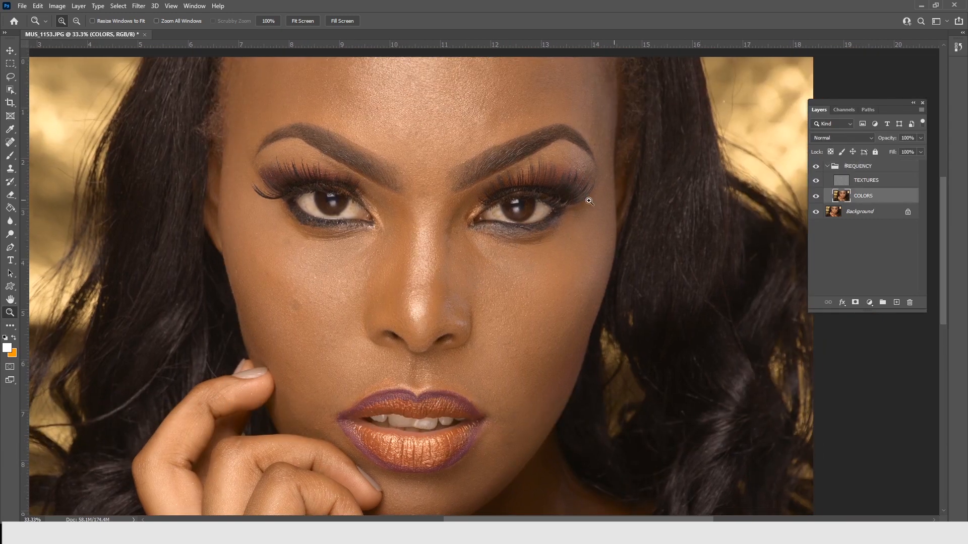
click(471, 265)
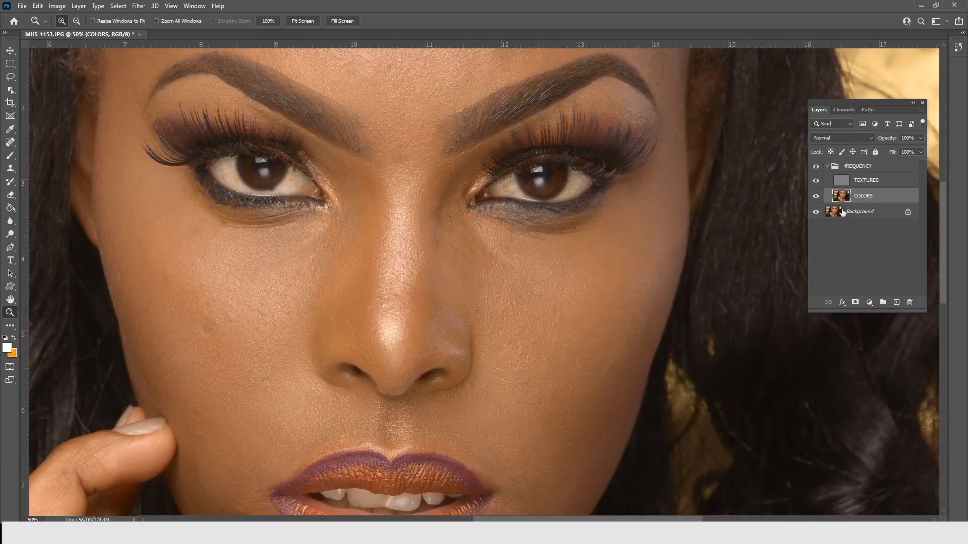
click(874, 180)
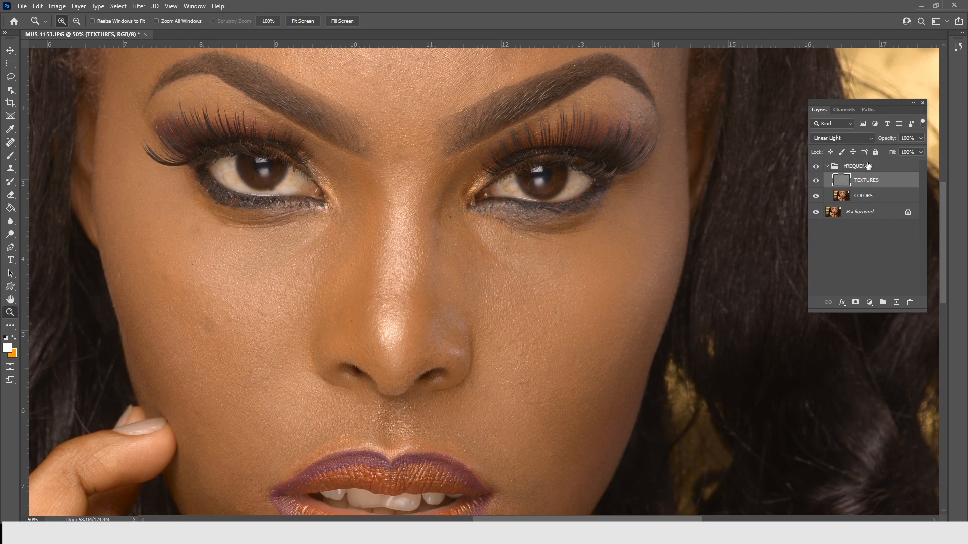
click(867, 165)
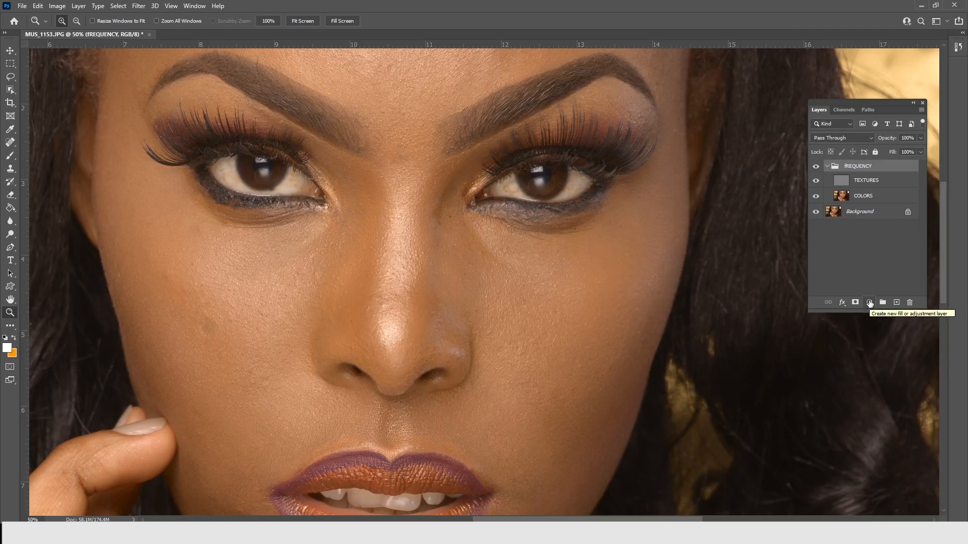
click(869, 302)
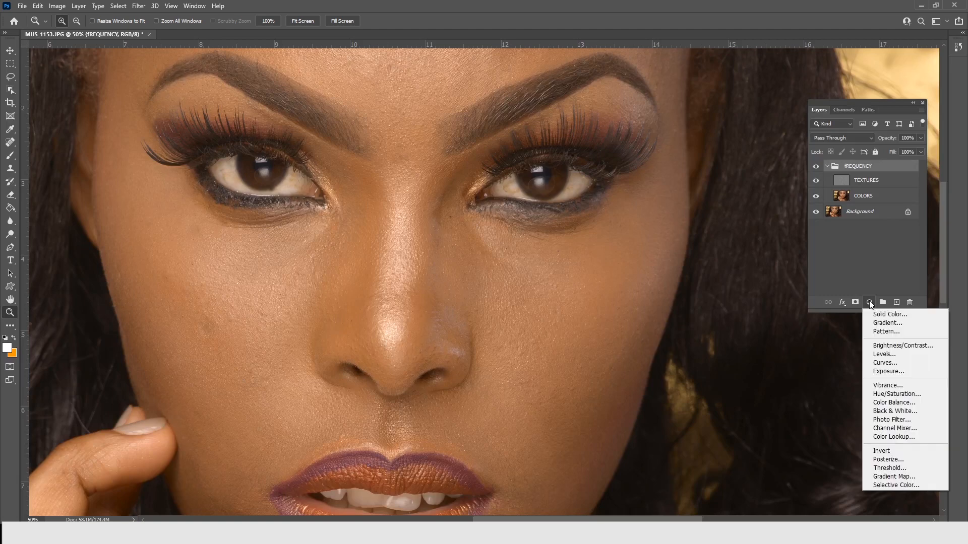
click(889, 411)
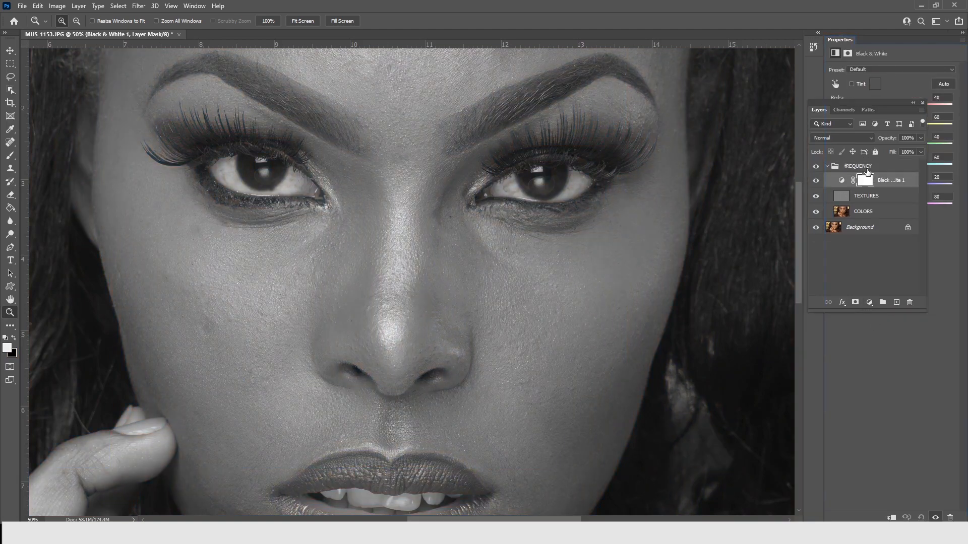
- Lower the Reds value of the Black & White adjustment layer to -108 to darken the skin
drag(892, 102, 920, 276)
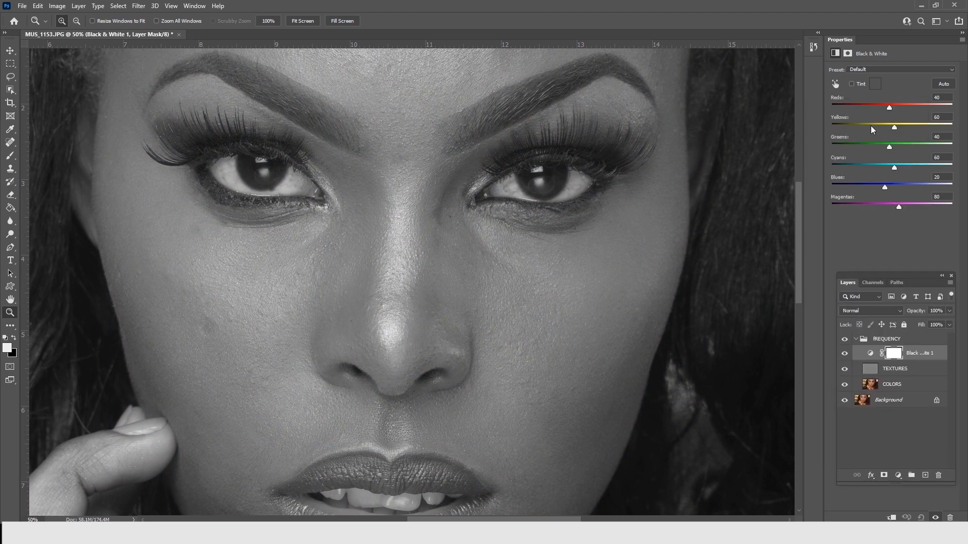
drag(869, 104, 855, 106)
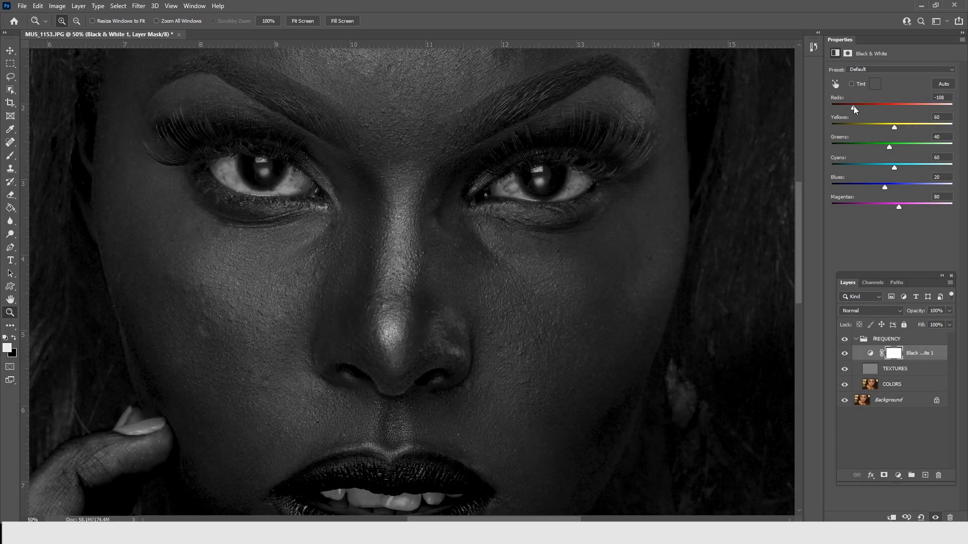
- On the TEXTURES layer, set the Spot Healing Brush to 14 px with Sample All Layers off and heal a forehead blemish
click(903, 370)
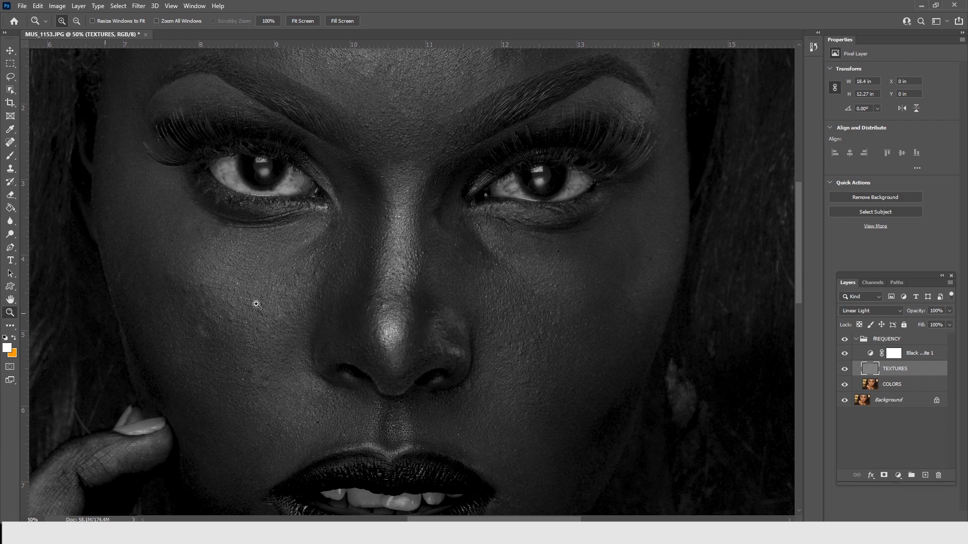
click(457, 246)
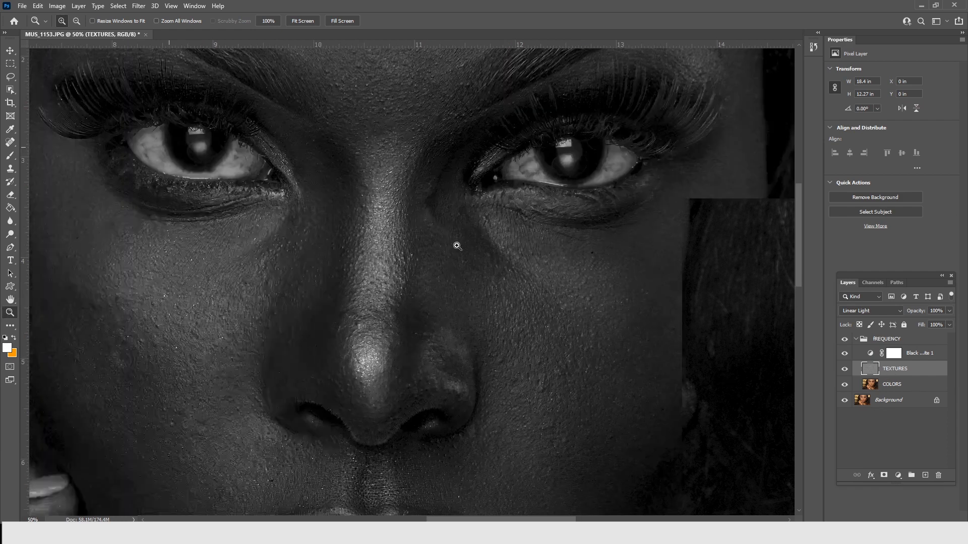
click(10, 144)
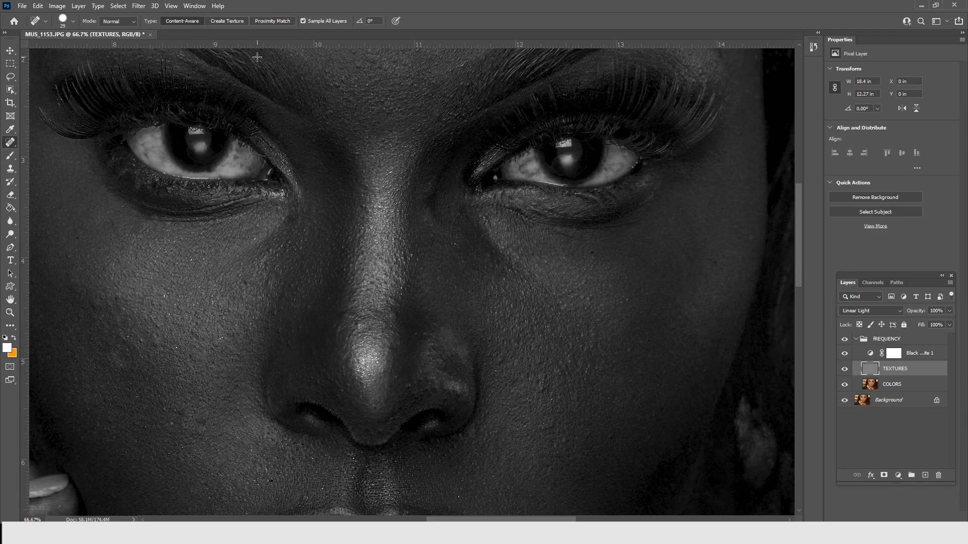
right_click(376, 96)
drag(402, 115, 396, 115)
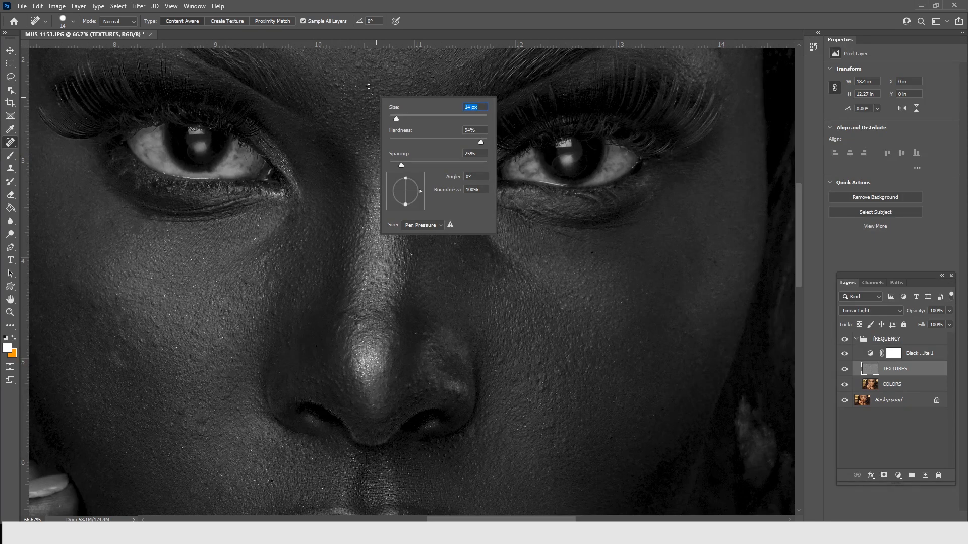
click(367, 84)
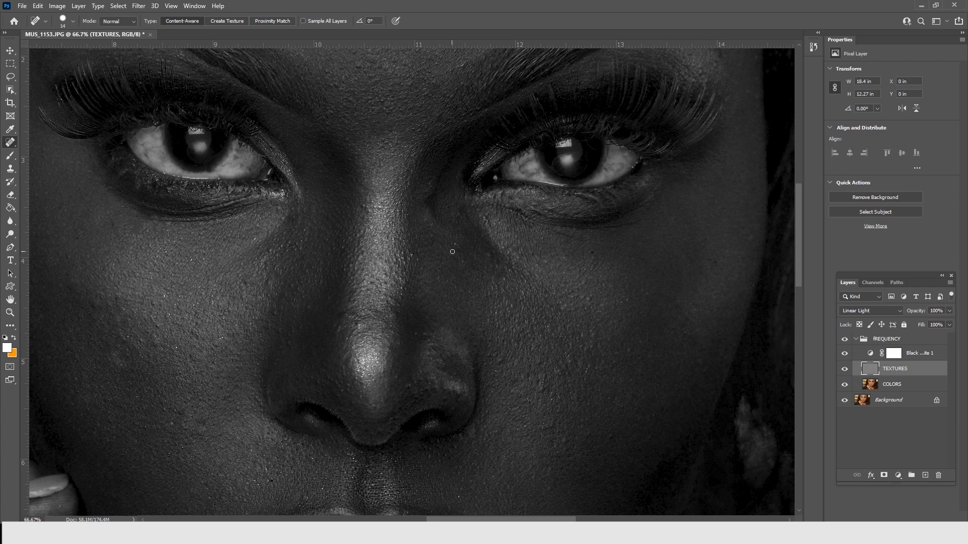
- Enlarge the healing brush to 28 px and heal the blemishes across the cheek on the image's left side
right_click(577, 281)
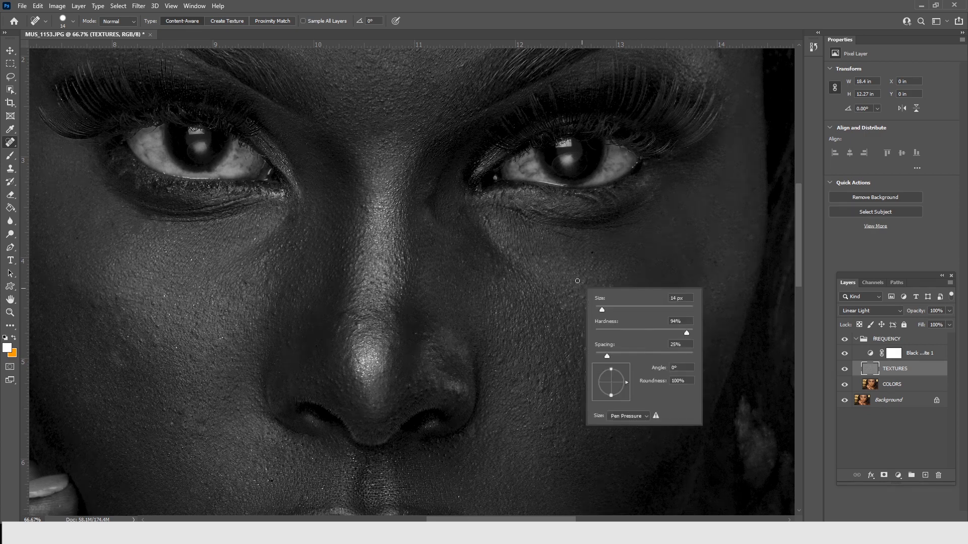
click(607, 309)
click(190, 259)
click(256, 237)
click(245, 286)
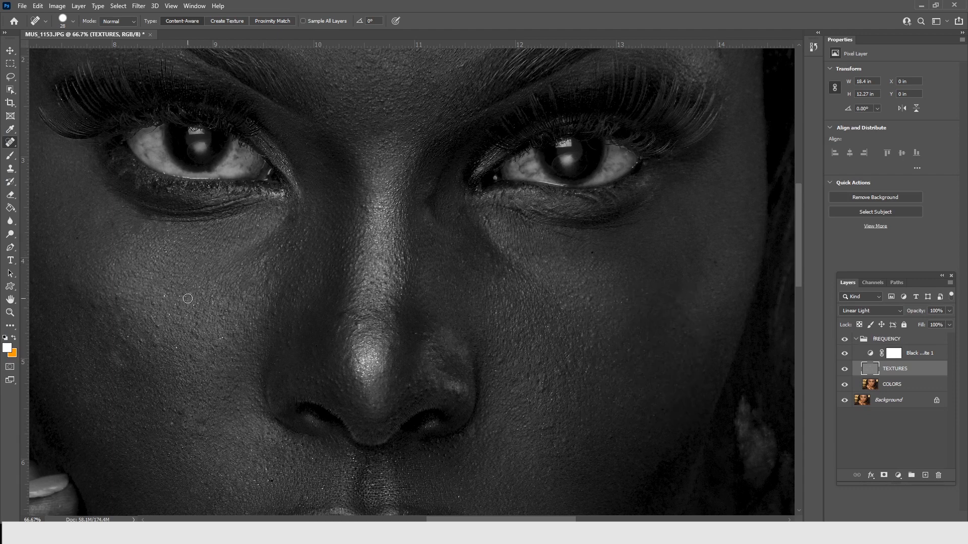
click(163, 298)
click(167, 315)
click(122, 313)
click(136, 295)
click(221, 339)
click(117, 367)
click(79, 378)
click(167, 408)
click(180, 408)
click(143, 429)
click(173, 450)
- Heal the blemishes above the mouth and on the lower cheek on the image's right side
click(351, 456)
click(254, 487)
click(265, 466)
click(456, 496)
click(610, 439)
click(540, 390)
click(553, 398)
click(588, 371)
click(570, 363)
- Heal the blemishes on the forehead, between the eyebrows and around the eyebrow on the image's left side
drag(498, 228, 486, 357)
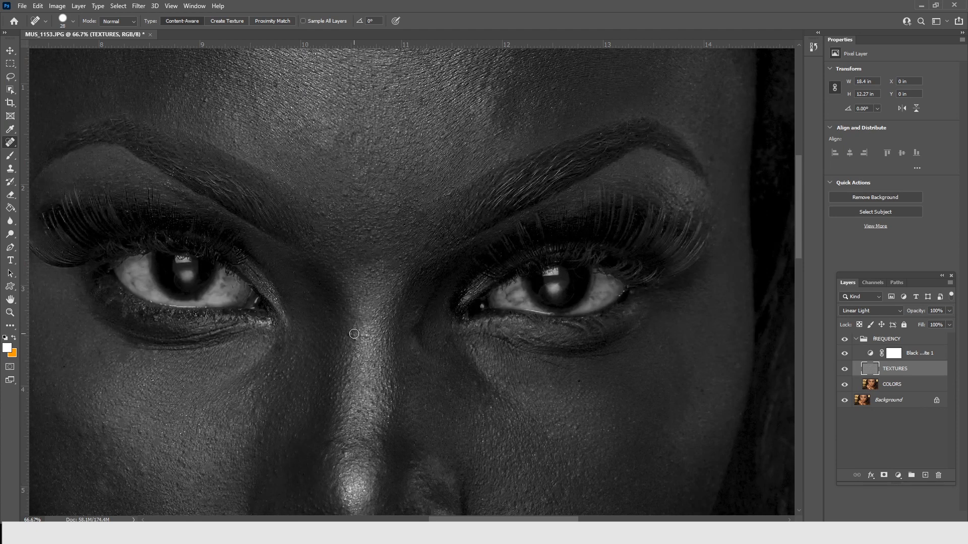
drag(449, 205, 453, 269)
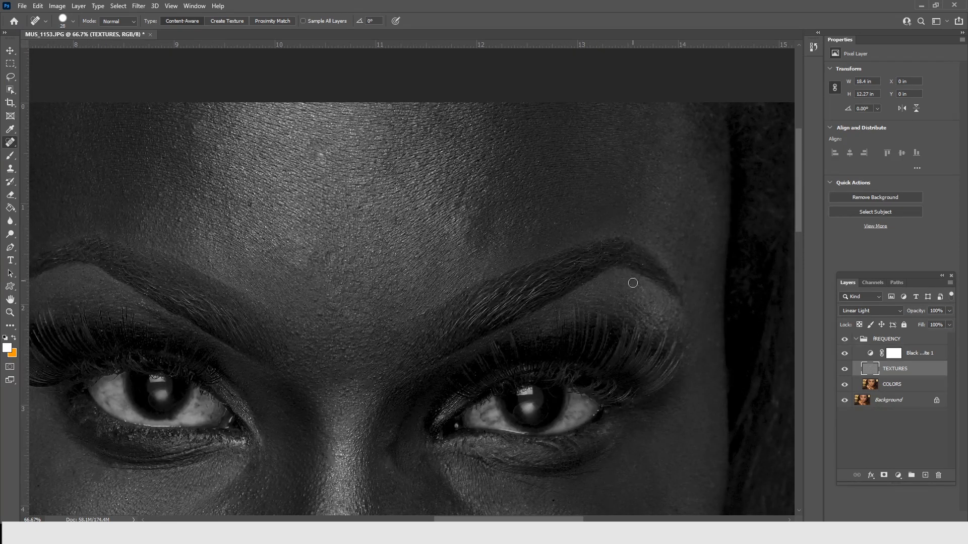
click(551, 244)
click(322, 315)
click(327, 296)
click(349, 284)
click(247, 289)
click(142, 302)
- Heal the remaining blemishes on the left-side cheek, from its outer edge to beside the nose
drag(268, 255, 454, 149)
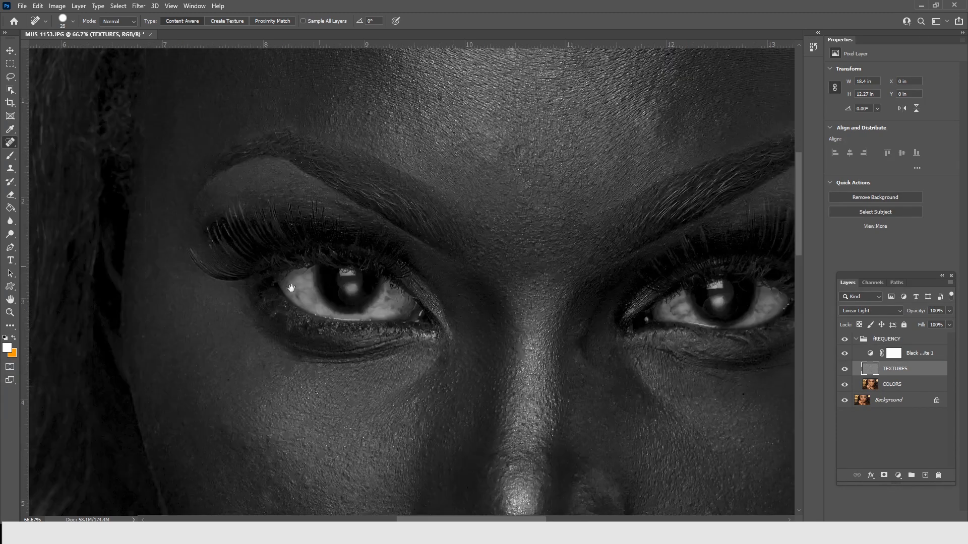
click(222, 399)
click(423, 453)
click(450, 388)
key(space)
- Heal the blemishes on the right-side cheek below the eye and beside the nose
mouse_move(669, 504)
mouse_down()
mouse_move(570, 340)
mouse_move(562, 286)
mouse_move(545, 268)
mouse_up()
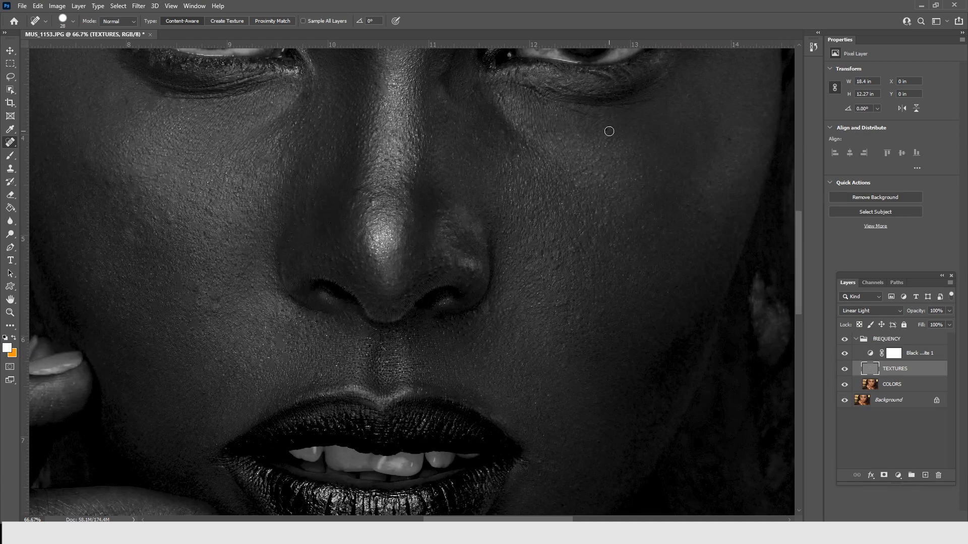
click(609, 131)
click(580, 135)
click(634, 177)
click(596, 212)
click(644, 228)
click(588, 202)
click(566, 201)
click(476, 141)
- Heal the spots on the lower left cheek, around the nostrils, above the upper lip and beside the right mouth corner
click(197, 287)
click(328, 337)
click(318, 323)
click(329, 301)
click(436, 332)
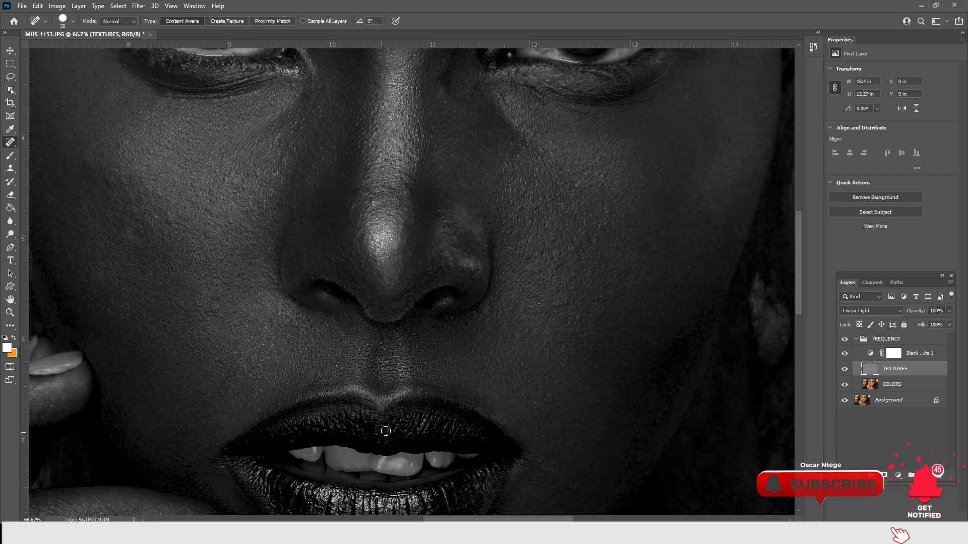
click(530, 401)
click(542, 434)
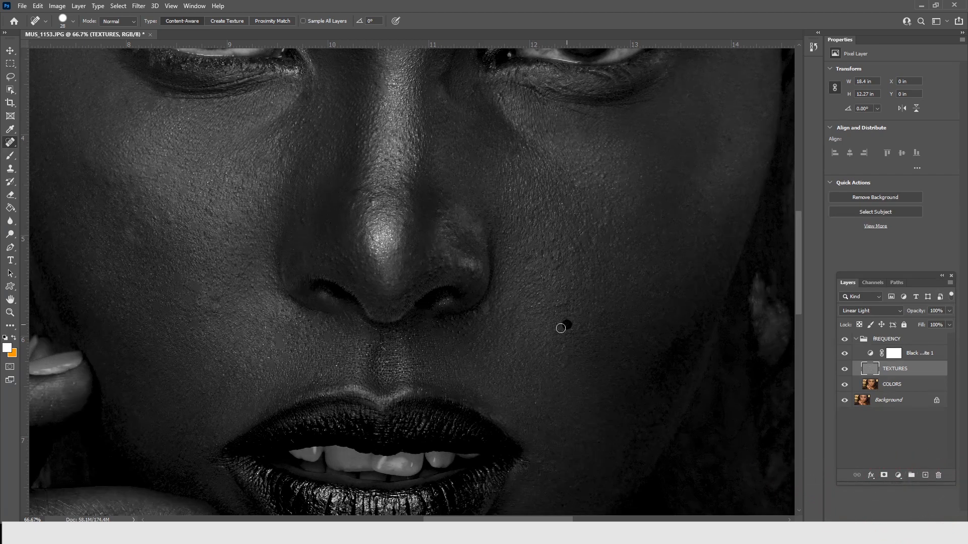
click(366, 342)
- Hide the Black & White adjustment layer and heal the remaining spots on and beside the nose in color
click(845, 352)
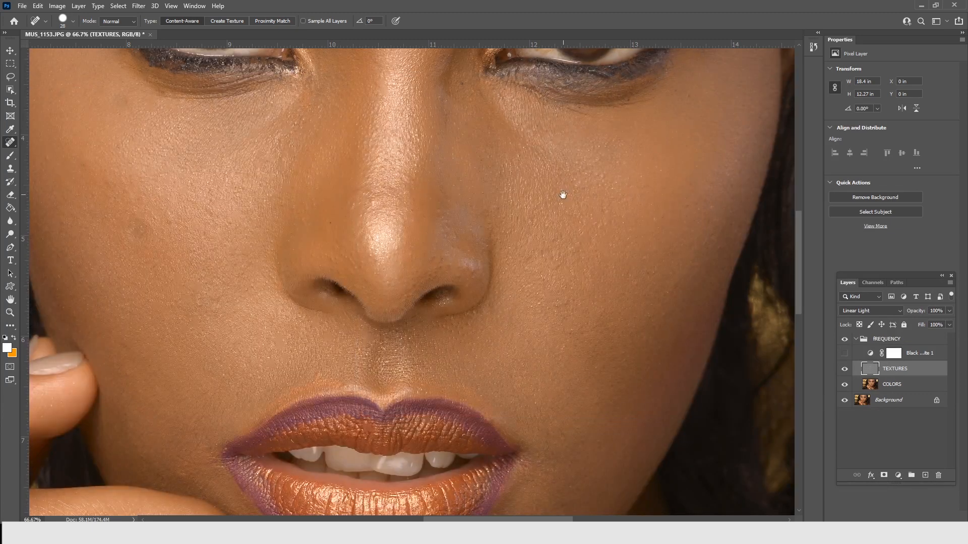
drag(563, 194, 582, 253)
click(399, 260)
click(324, 181)
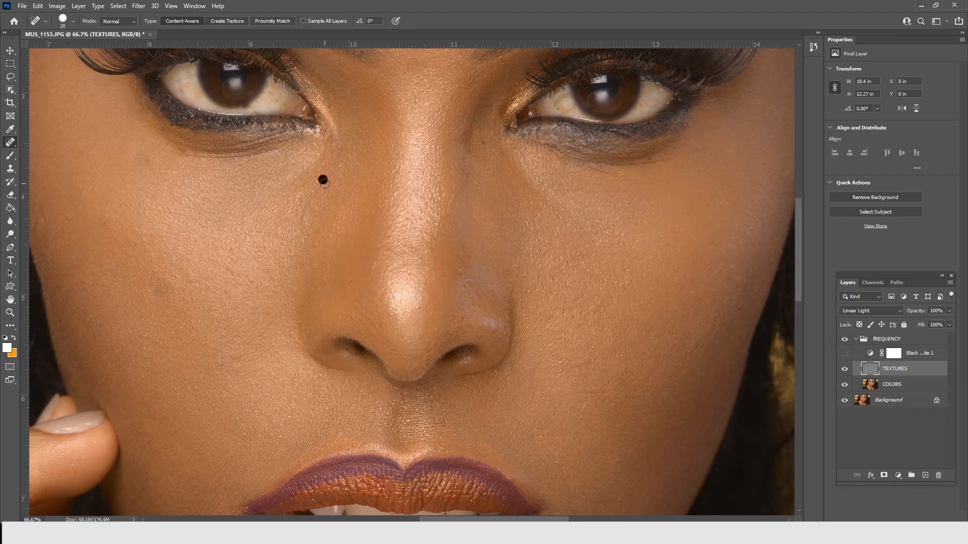
- Reduce the healing brush to 9 px and heal the small spots beneath the eye on the image's right side
right_click(494, 147)
drag(512, 166, 510, 165)
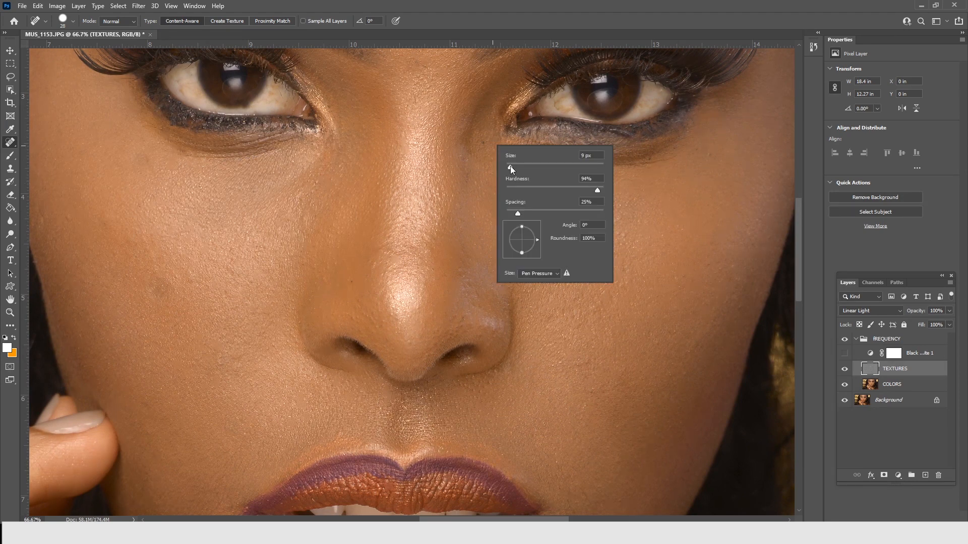
key(Return)
click(484, 143)
drag(589, 167, 655, 183)
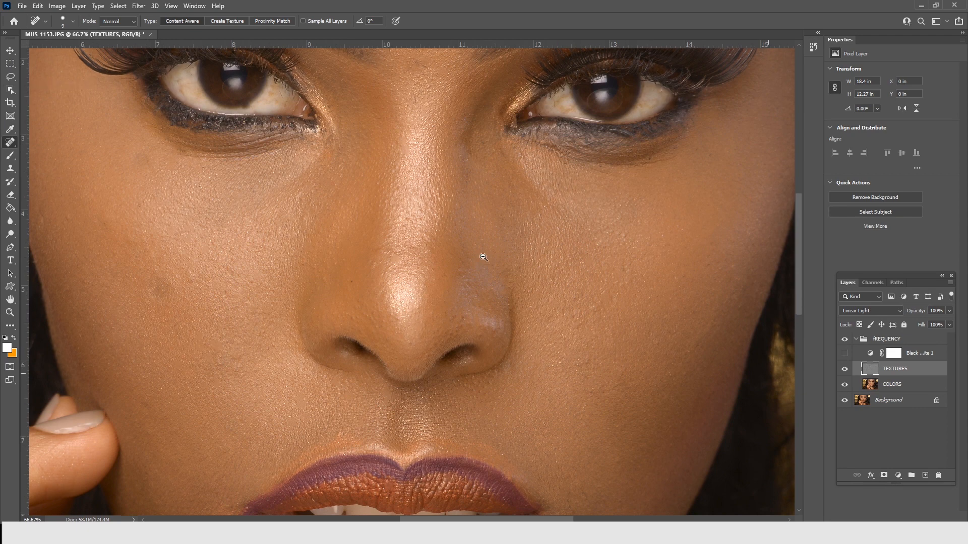
- On the COLORS layer, outline the left-side cheek below the eye with the Lasso tool feathered 18 px
key(ctrl+minus)
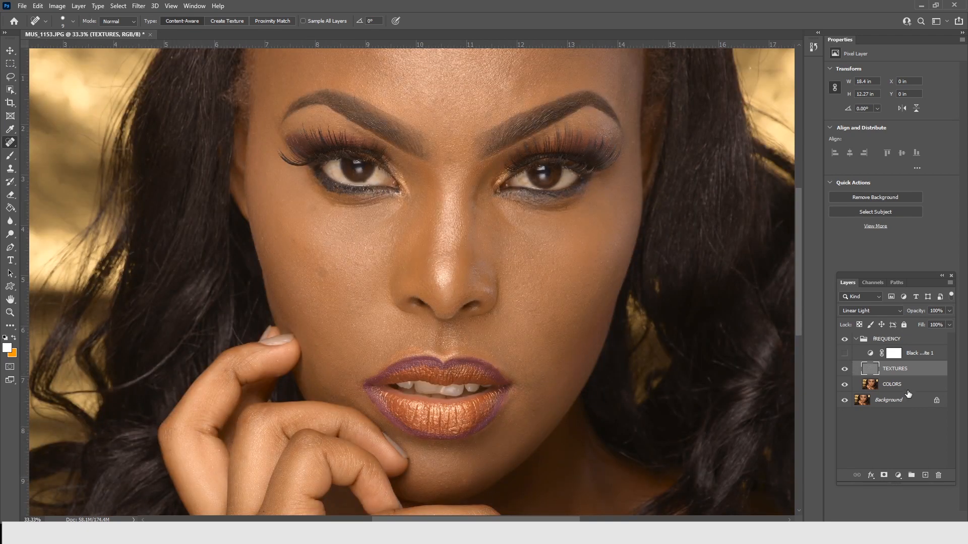
click(893, 386)
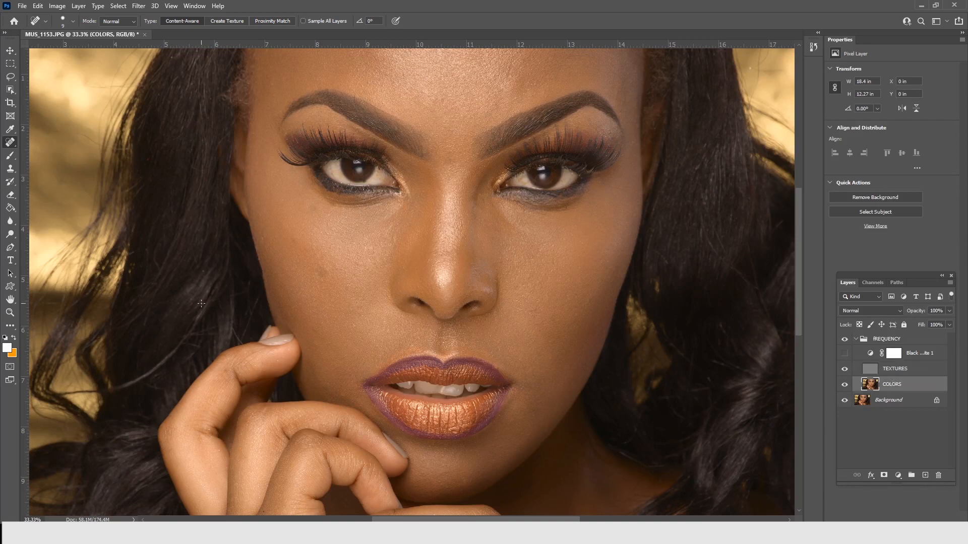
click(10, 312)
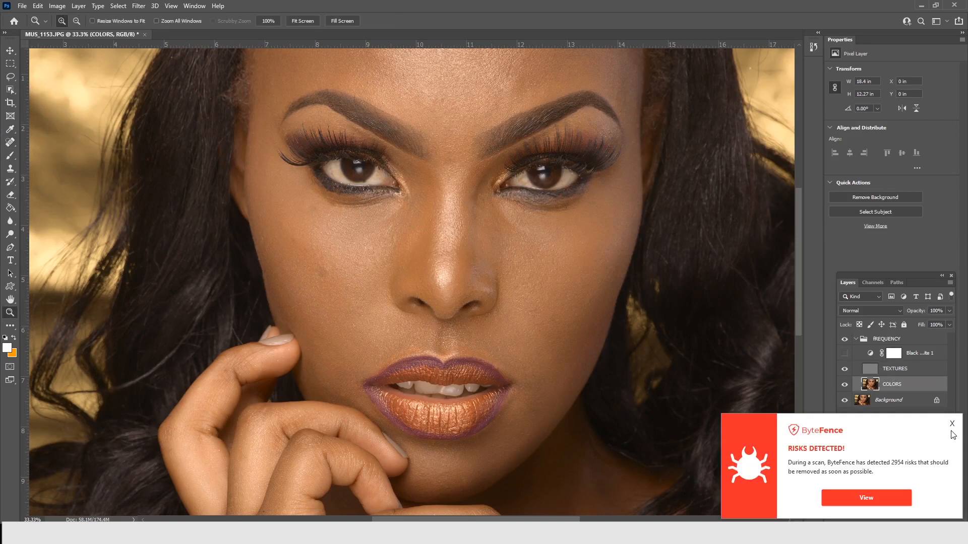
click(952, 428)
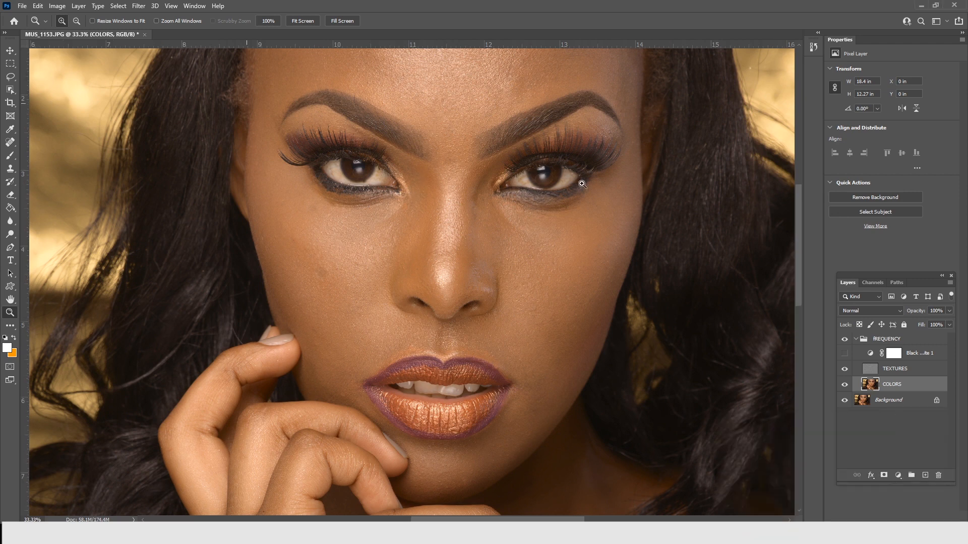
click(582, 184)
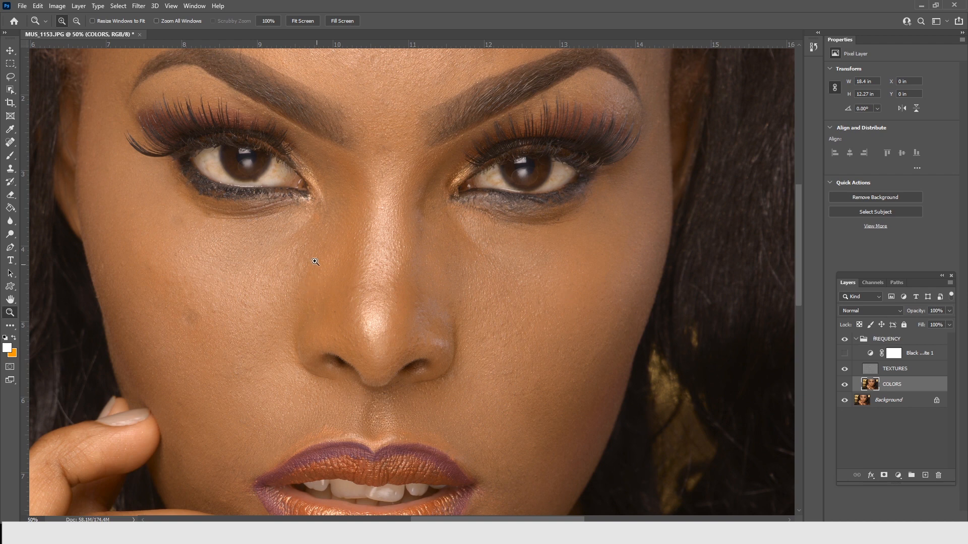
click(10, 78)
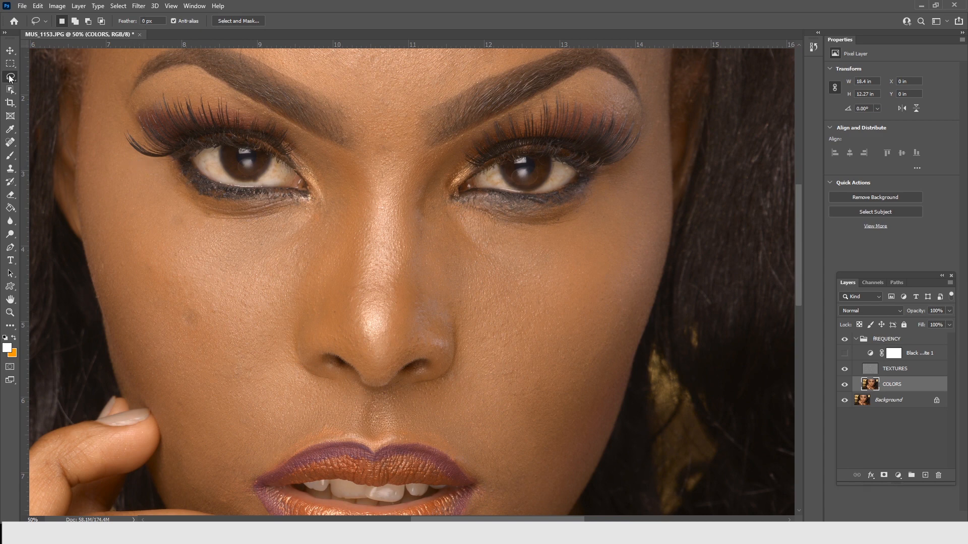
double_click(144, 20)
text(18)
mouse_move(161, 169)
mouse_down()
mouse_move(207, 220)
mouse_move(268, 224)
mouse_move(306, 209)
mouse_move(328, 215)
mouse_move(325, 265)
mouse_move(286, 350)
mouse_move(307, 384)
mouse_move(307, 420)
mouse_move(261, 460)
mouse_up()
mouse_move(146, 388)
mouse_down()
mouse_move(103, 216)
mouse_move(113, 178)
mouse_move(162, 170)
mouse_up()
- Smooth the selected cheek with Gaussian Blur, trying radii of 36, 92.7 and 47 pixels before applying it, and deselect
click(138, 6)
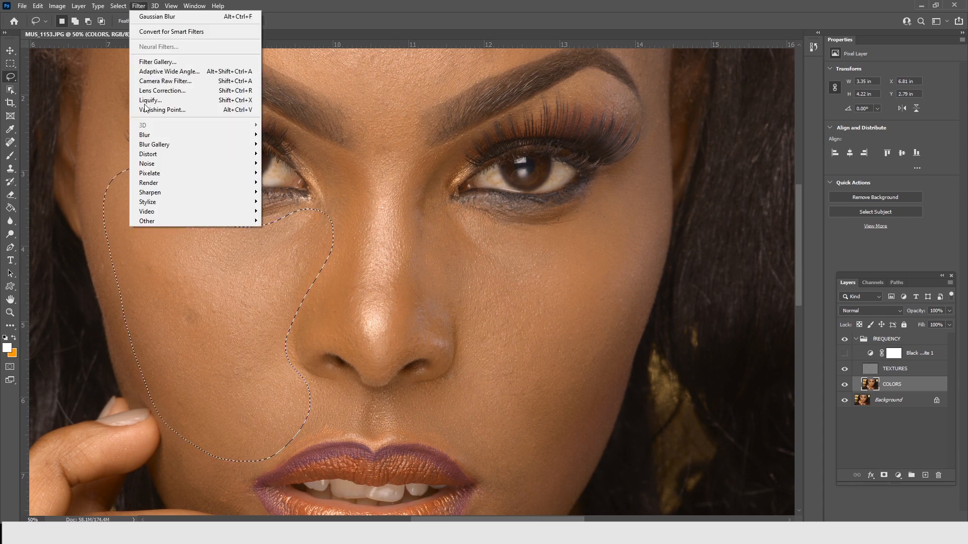
mouse_move(157, 140)
click(302, 172)
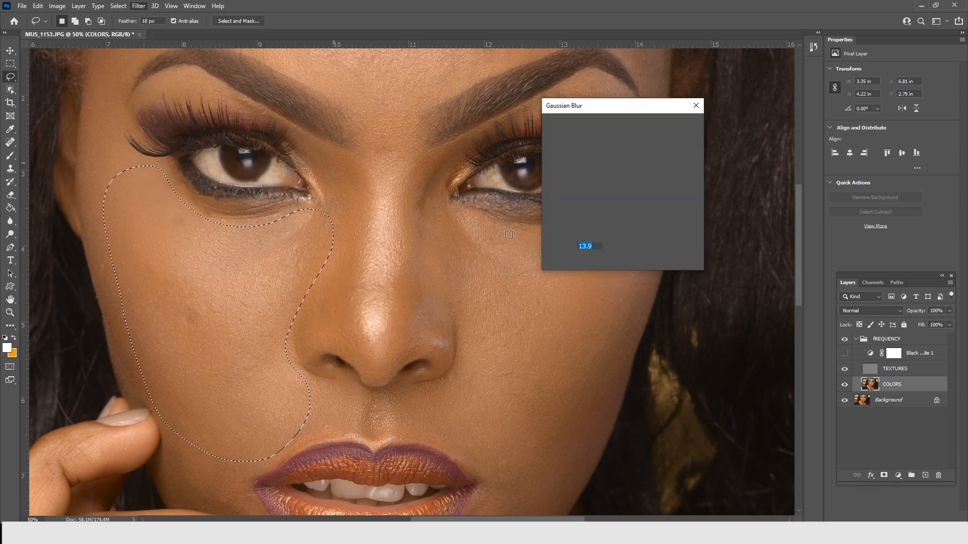
mouse_move(591, 259)
mouse_down()
mouse_move(545, 262)
mouse_move(598, 262)
mouse_up()
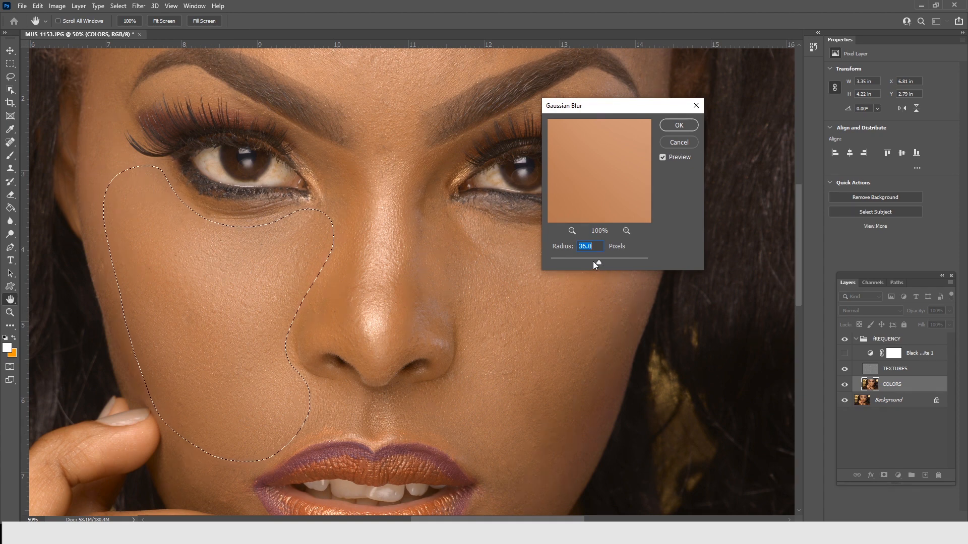
drag(594, 261, 596, 261)
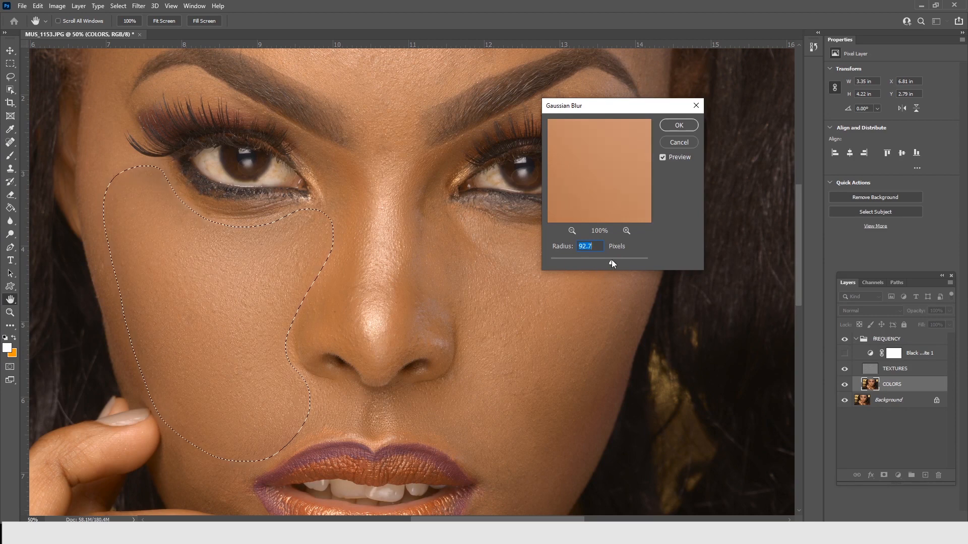
click(612, 260)
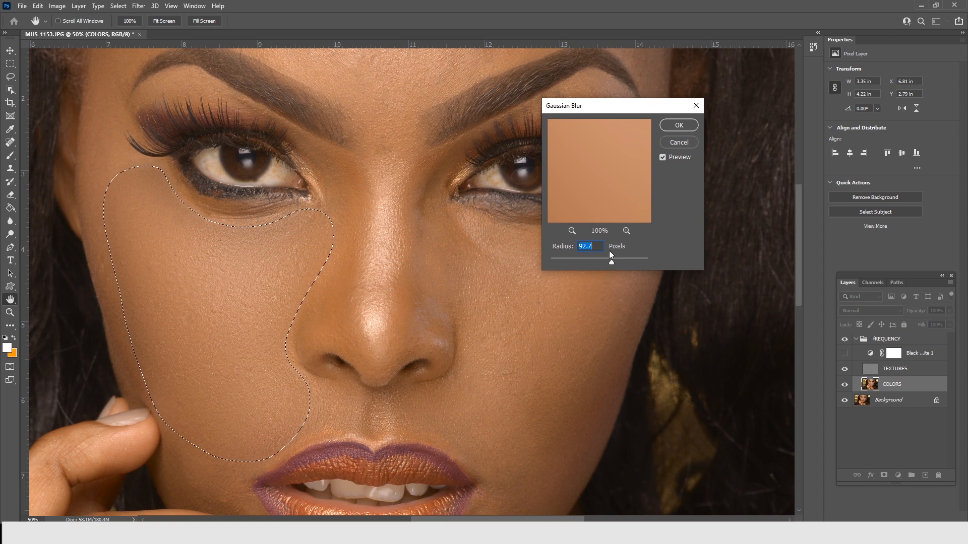
click(604, 261)
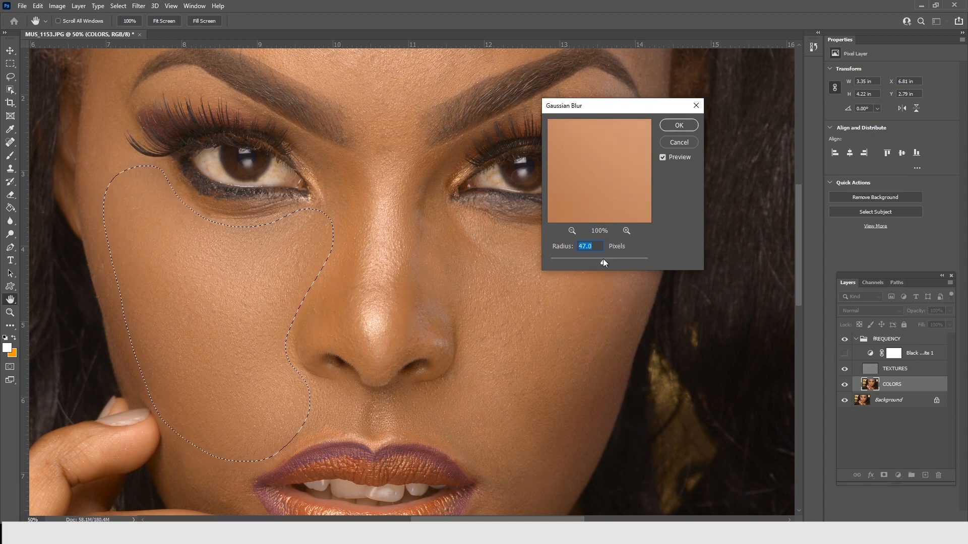
drag(592, 259, 597, 262)
click(673, 127)
key(l)
key(ctrl+d)
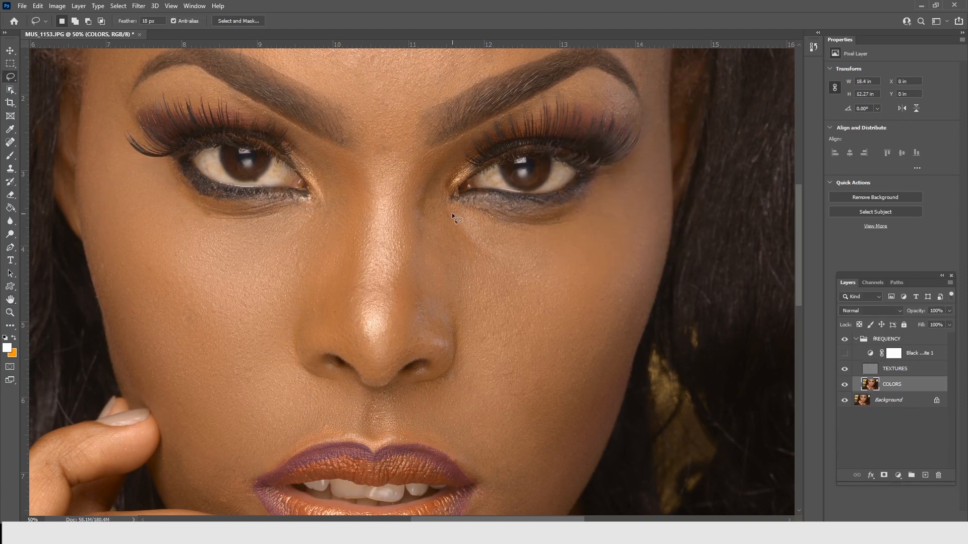
- Lasso the right-side cheek from below the eye to beside the mouth, repeat the Gaussian Blur on it, and deselect
mouse_move(442, 201)
mouse_down()
mouse_move(486, 234)
mouse_move(546, 239)
mouse_move(643, 202)
mouse_up()
mouse_move(497, 480)
mouse_down()
mouse_move(416, 428)
mouse_move(408, 406)
mouse_move(484, 352)
mouse_move(435, 214)
mouse_up()
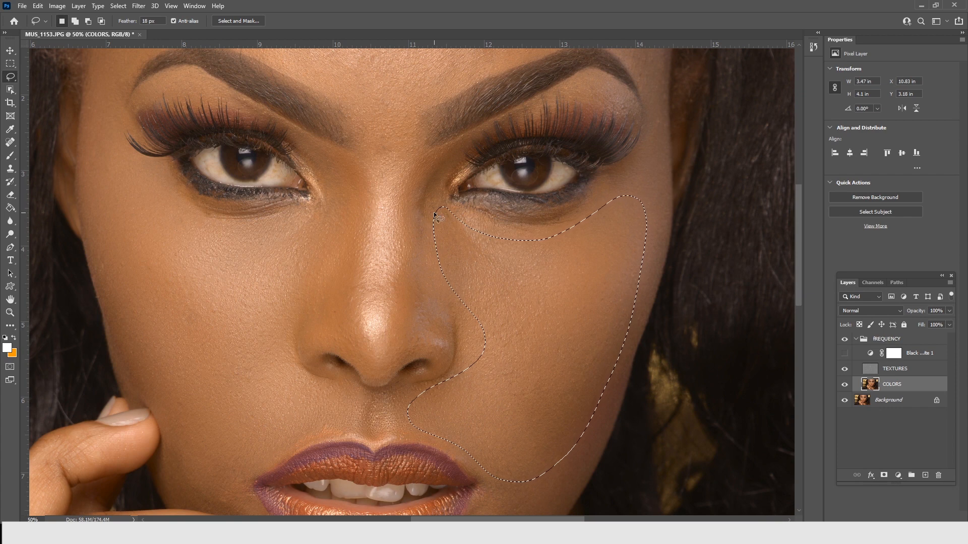
key(ctrl+d)
- Outline the forehead down to the nose bridge between the eyebrows with the feathered Lasso tool
drag(433, 224, 432, 346)
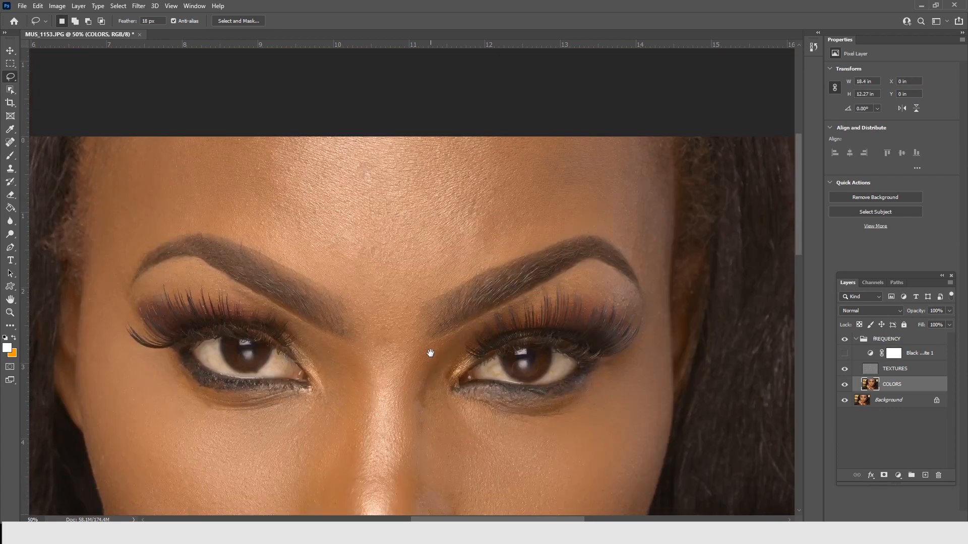
mouse_move(160, 133)
mouse_down()
mouse_move(145, 170)
mouse_move(175, 211)
mouse_move(288, 244)
mouse_move(342, 282)
mouse_move(370, 356)
mouse_up()
mouse_move(413, 330)
mouse_down()
mouse_move(455, 272)
mouse_move(586, 215)
mouse_up()
drag(561, 129, 350, 123)
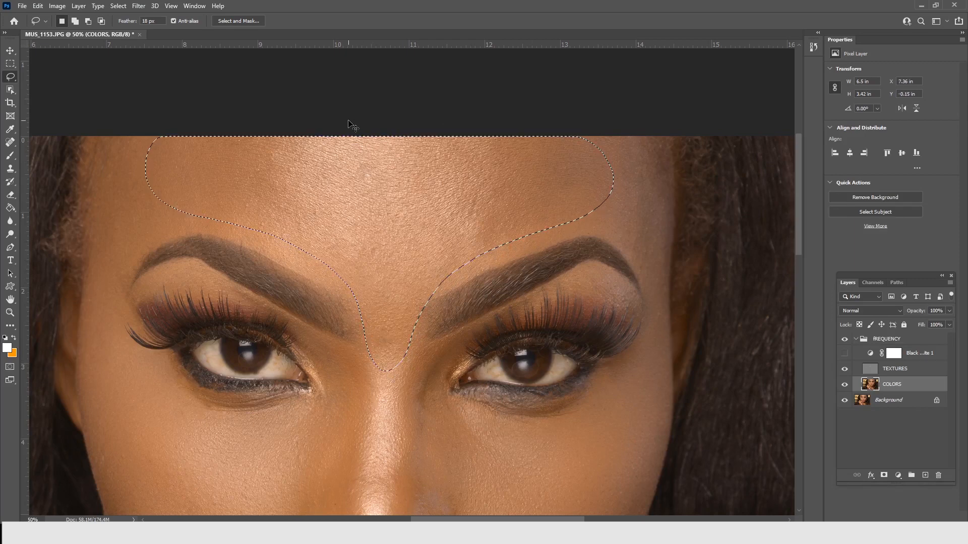
- Smooth the selected forehead and lassoed areas at each temple with the repeated Gaussian Blur, deselecting after each
key(ctrl+d)
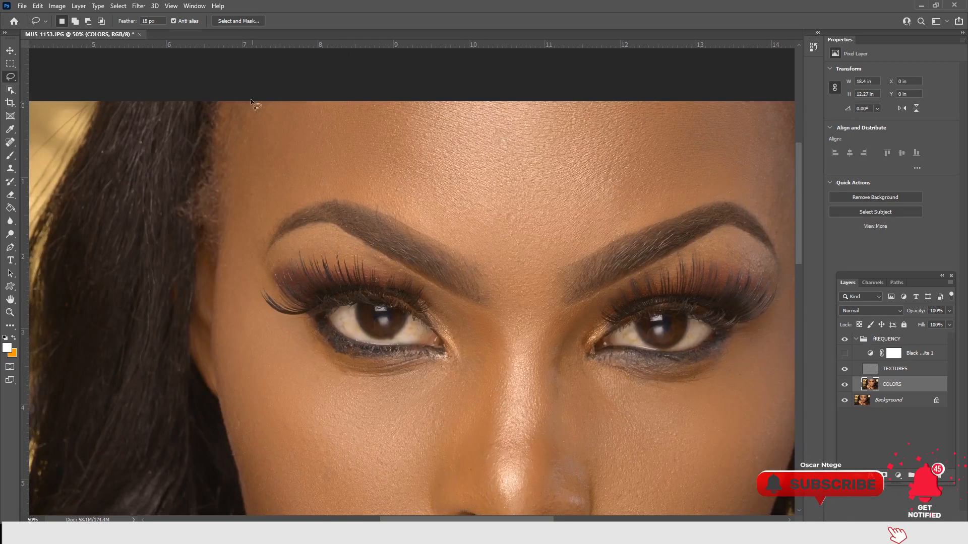
mouse_move(238, 103)
mouse_down()
mouse_move(227, 315)
mouse_move(239, 309)
mouse_move(261, 228)
mouse_move(308, 180)
mouse_move(356, 157)
mouse_move(363, 119)
mouse_move(265, 84)
mouse_up()
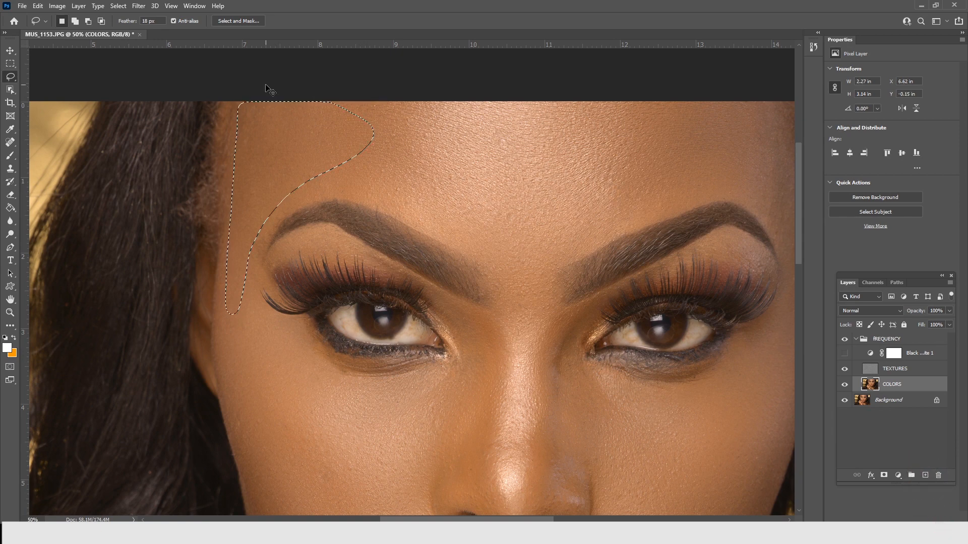
key(ctrl+d)
drag(519, 151, 398, 154)
mouse_move(529, 104)
mouse_down()
mouse_move(537, 177)
mouse_move(592, 218)
mouse_move(604, 283)
mouse_move(614, 144)
mouse_move(604, 103)
mouse_up()
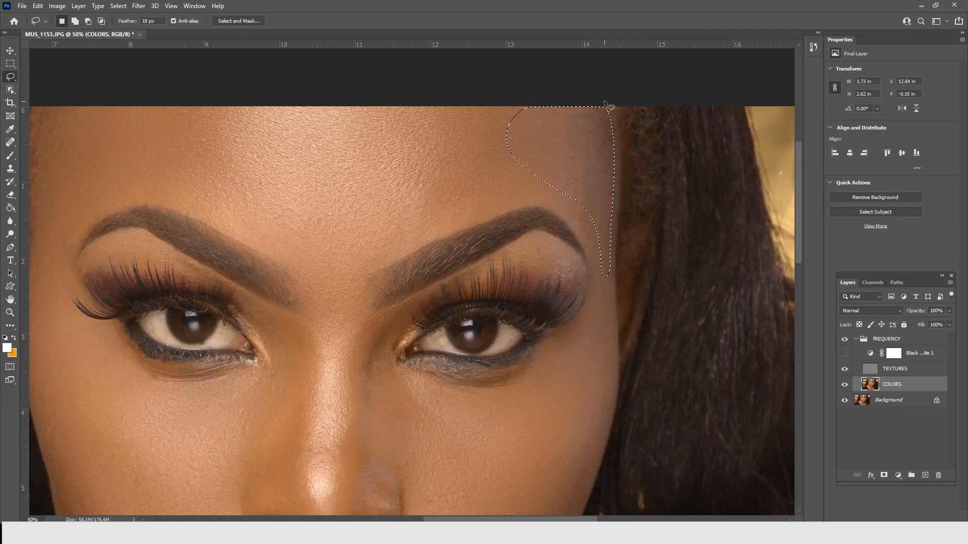
key(ctrl+d)
- Lasso the shaded areas along both sides of the nose and smooth each with the repeated Gaussian Blur
mouse_move(324, 205)
mouse_down()
mouse_move(355, 112)
mouse_move(334, 155)
mouse_move(352, 236)
mouse_move(345, 304)
mouse_move(362, 292)
mouse_move(373, 244)
mouse_move(374, 185)
mouse_move(358, 150)
mouse_move(337, 141)
mouse_up()
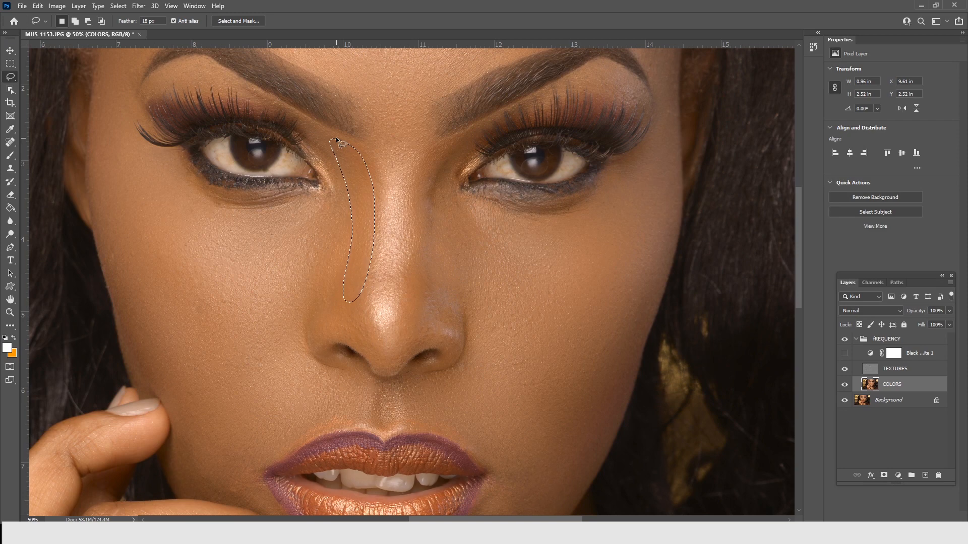
click(355, 138)
mouse_move(443, 167)
mouse_down()
mouse_move(422, 277)
mouse_move(428, 301)
mouse_move(443, 307)
mouse_move(476, 298)
mouse_move(441, 165)
mouse_up()
click(421, 134)
- Lasso the nose highlight from between the eyebrows to the tip, apply Gaussian Blur with an 8.4-pixel radius, and deselect
drag(432, 102, 403, 216)
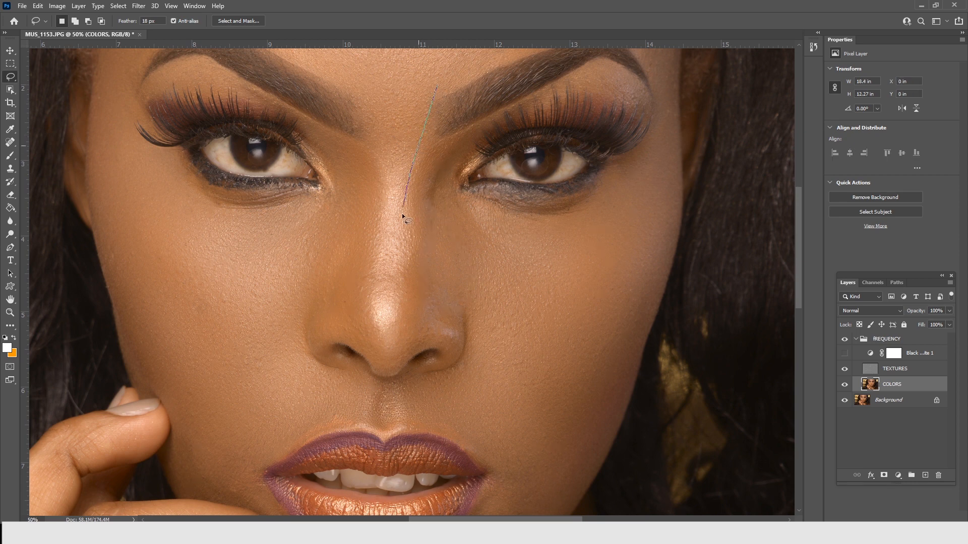
mouse_move(403, 284)
mouse_down()
mouse_move(385, 341)
mouse_move(373, 262)
mouse_move(374, 73)
mouse_move(390, 65)
mouse_up()
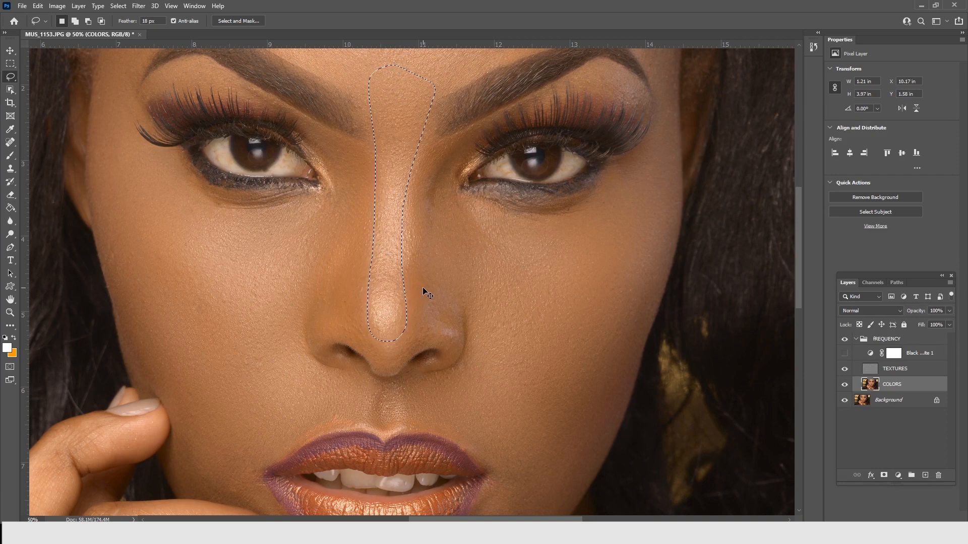
click(145, 6)
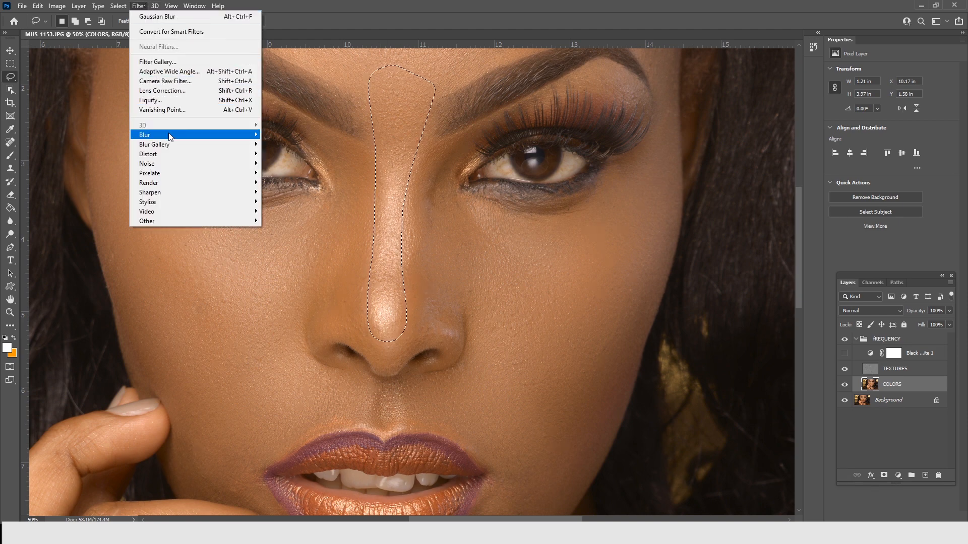
mouse_move(170, 137)
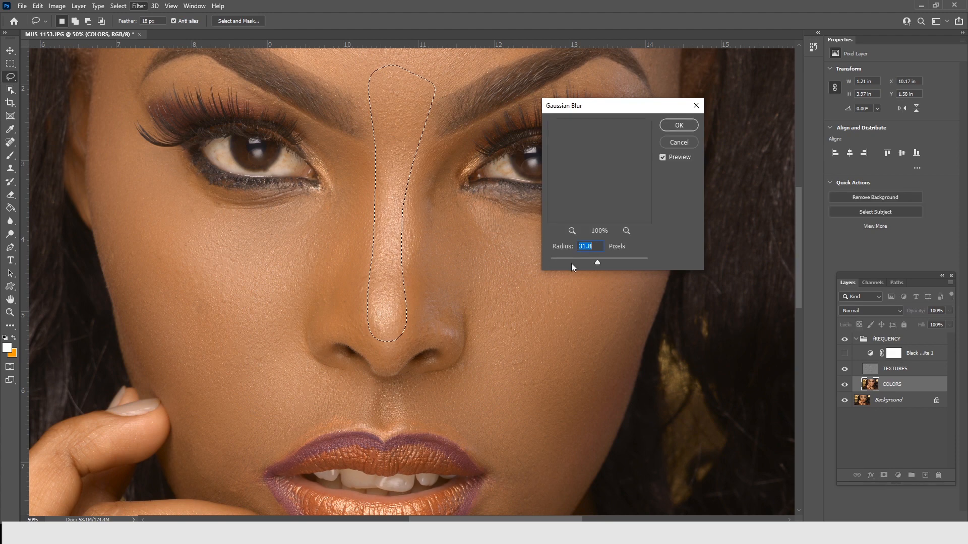
mouse_move(597, 262)
mouse_down()
mouse_move(534, 265)
mouse_move(585, 261)
mouse_up()
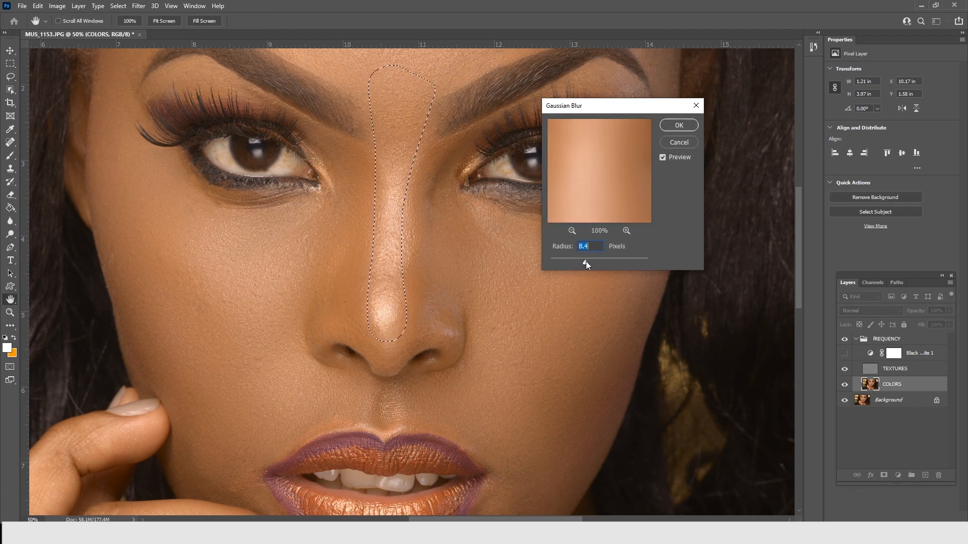
click(679, 125)
key(l)
key(ctrl+d)
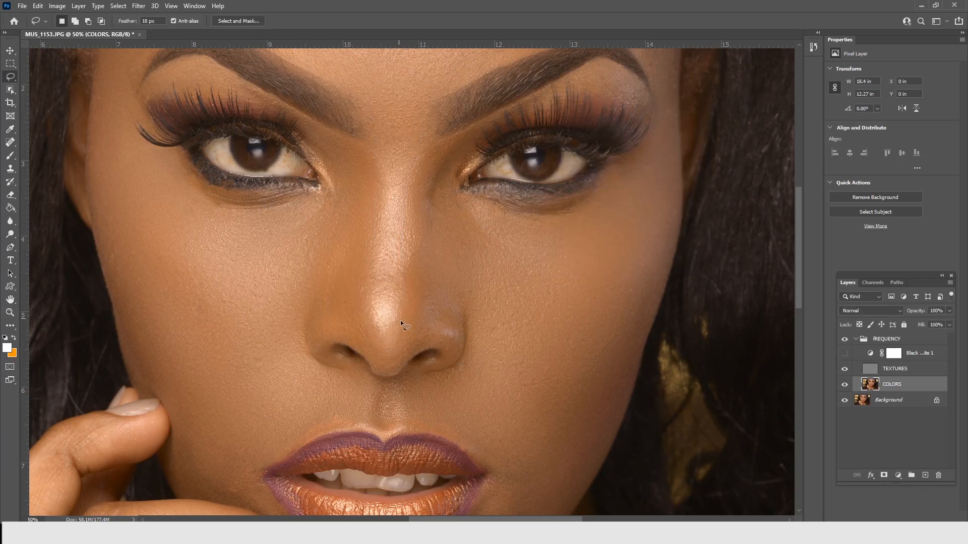
- Lasso the skin beside the mouth and on the left-side lower cheek, repeating the Gaussian Blur and deselecting each area
drag(485, 365, 525, 169)
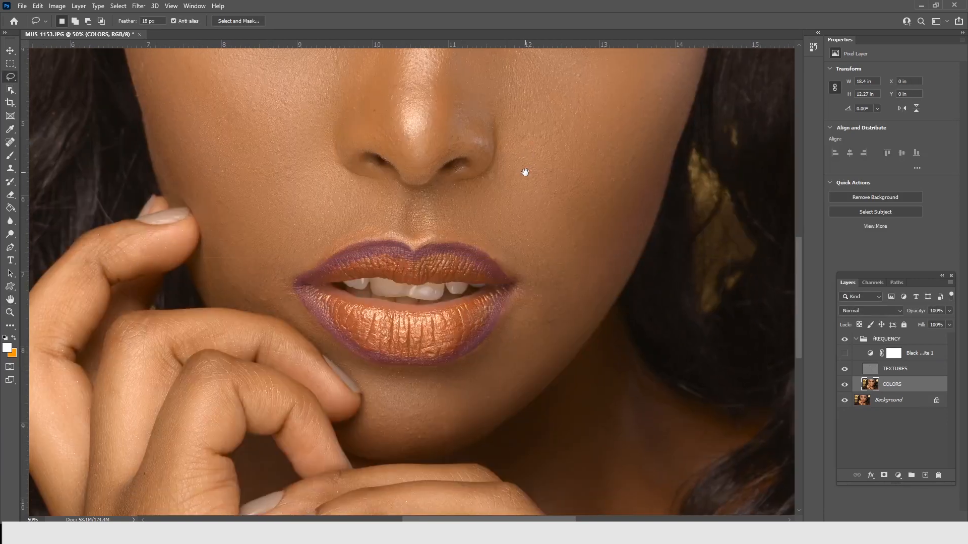
mouse_move(533, 289)
mouse_down()
mouse_move(489, 350)
mouse_move(437, 375)
mouse_move(364, 372)
mouse_move(358, 429)
mouse_move(379, 449)
mouse_move(425, 447)
mouse_move(475, 424)
mouse_move(522, 381)
mouse_move(559, 284)
mouse_up()
mouse_move(281, 203)
mouse_down()
mouse_move(282, 277)
mouse_move(295, 297)
mouse_move(288, 311)
mouse_move(268, 314)
mouse_up()
drag(227, 285, 275, 208)
key(ctrl+alt+f)
key(ctrl+d)
drag(219, 274, 220, 213)
key(ctrl+alt+f)
key(ctrl+d)
- Smooth the skin between the eyebrows and on both upper eyelids with lassoed selections and the repeated Gaussian Blur
drag(495, 175, 457, 318)
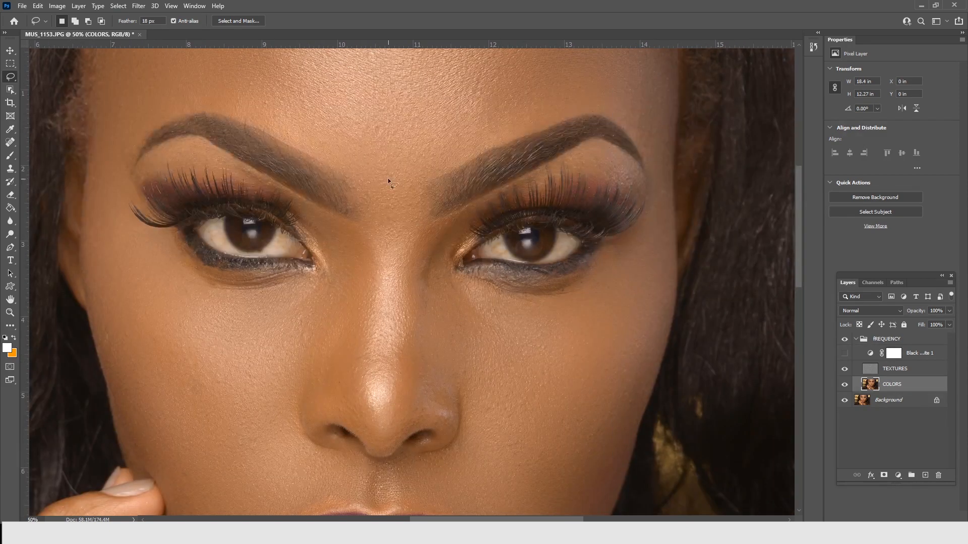
mouse_move(373, 203)
mouse_down()
mouse_move(406, 214)
mouse_move(411, 158)
mouse_up()
key(ctrl+alt+f)
key(ctrl+d)
mouse_move(187, 163)
mouse_down()
mouse_move(265, 188)
mouse_move(201, 146)
mouse_up()
key(ctrl+alt+f)
key(ctrl+d)
mouse_move(580, 150)
mouse_down()
mouse_move(620, 152)
mouse_move(638, 162)
mouse_move(646, 185)
mouse_move(625, 192)
mouse_move(573, 165)
mouse_up()
key(ctrl+d)
- Lasso the right-side lower jaw and the neck beneath it, smooth them with the repeated Gaussian Blur, and deselect
alt+click(370, 203)
alt+click(370, 203)
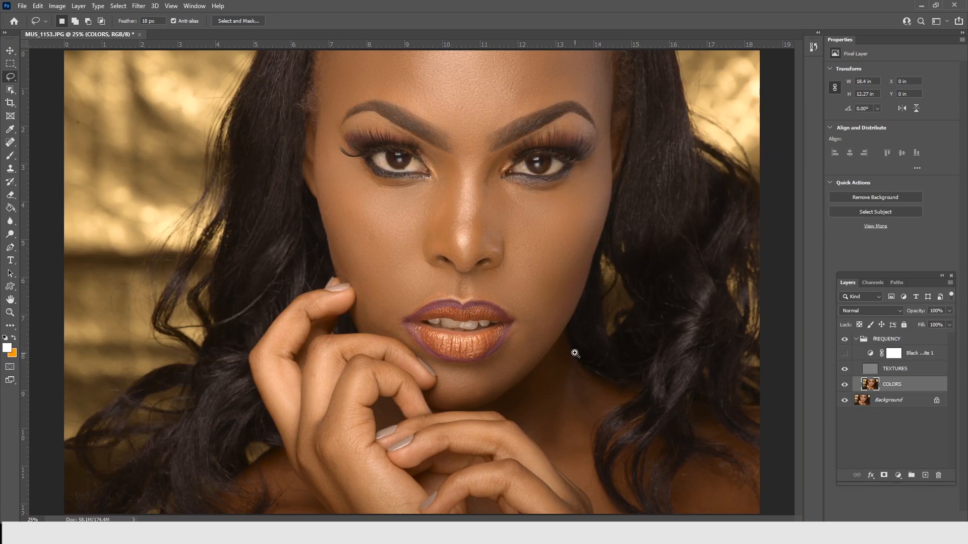
key(z)
click(565, 379)
scroll(545, 294, down, 2)
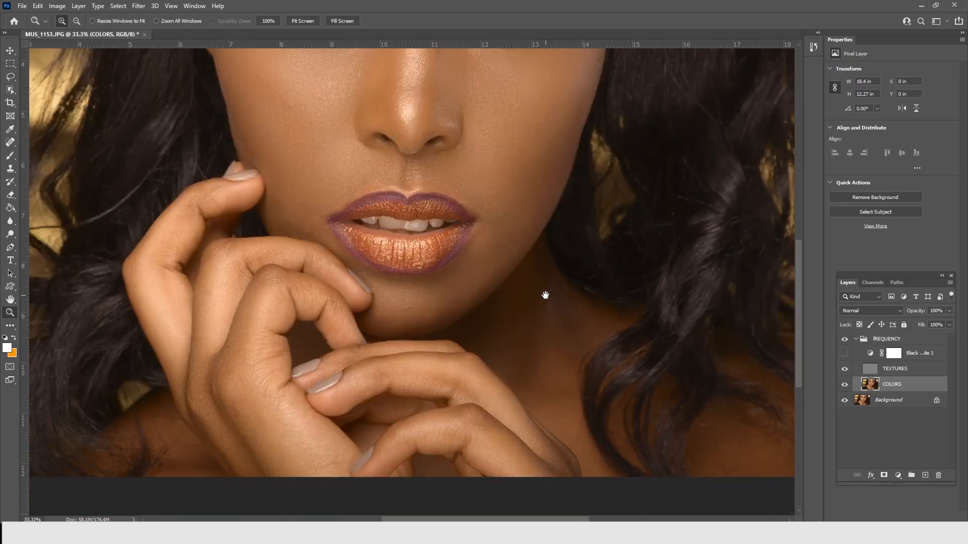
click(11, 76)
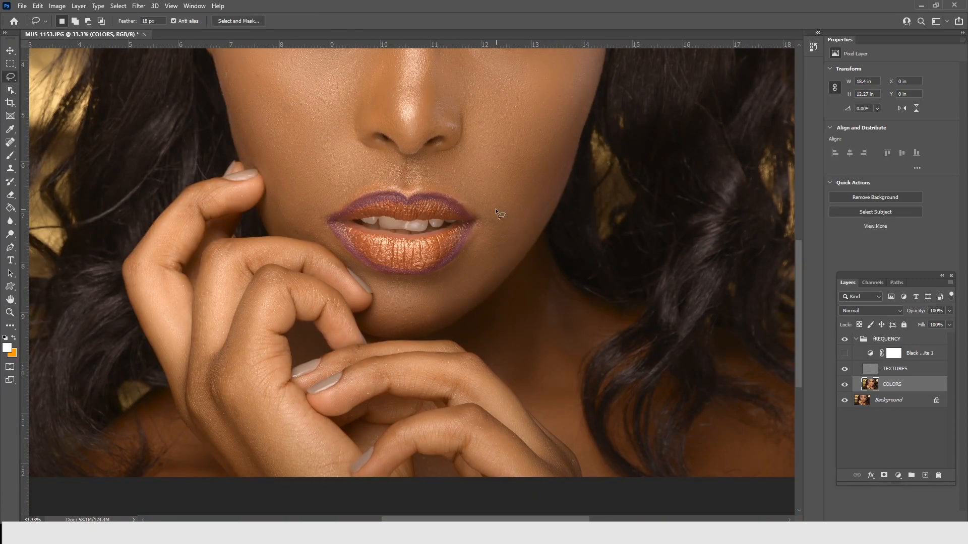
mouse_move(455, 297)
mouse_down()
mouse_move(476, 287)
mouse_move(540, 199)
mouse_up()
click(533, 276)
mouse_move(532, 261)
mouse_down()
mouse_move(474, 316)
mouse_move(471, 344)
mouse_move(573, 429)
mouse_move(576, 348)
mouse_move(593, 318)
mouse_move(553, 273)
mouse_up()
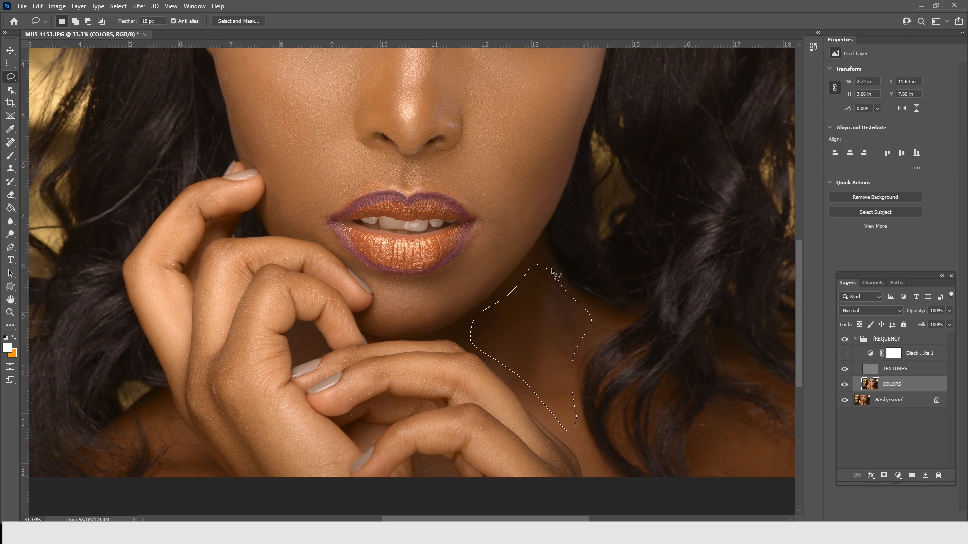
key(ctrl+d)
- Collapse the fREQUENCY layer group and bring the whole portrait into view at 25% zoom
drag(385, 175, 355, 298)
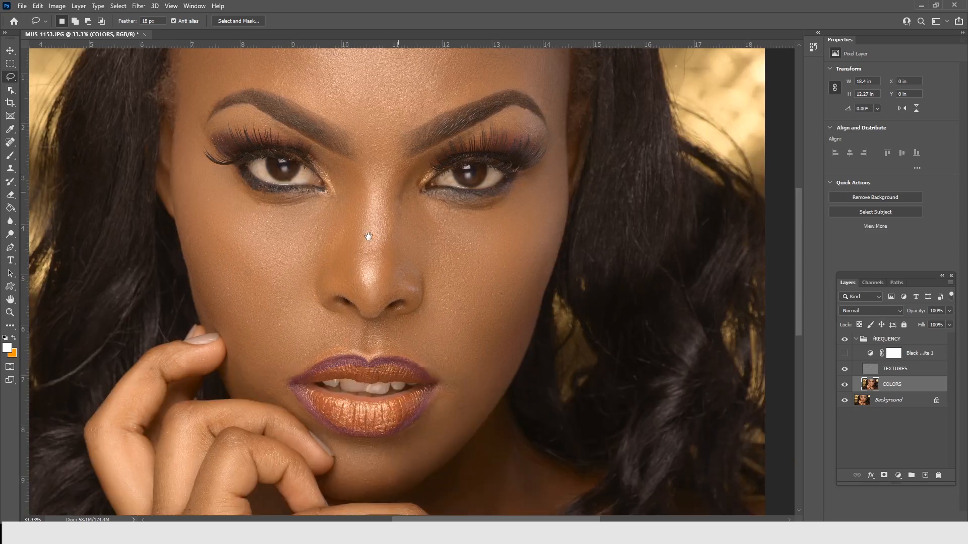
drag(423, 167, 390, 216)
key(ctrl+minus)
key(ctrl+minus)
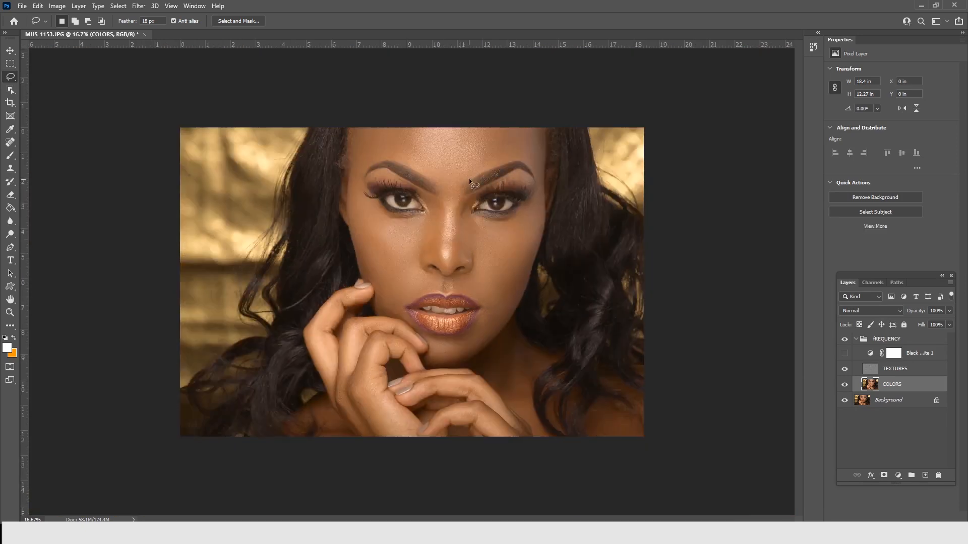
click(856, 338)
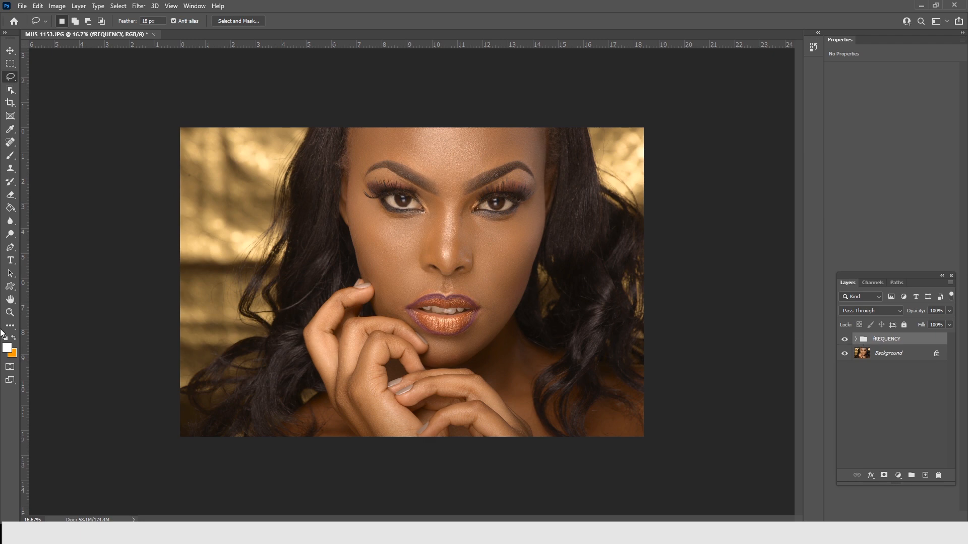
click(10, 312)
click(608, 211)
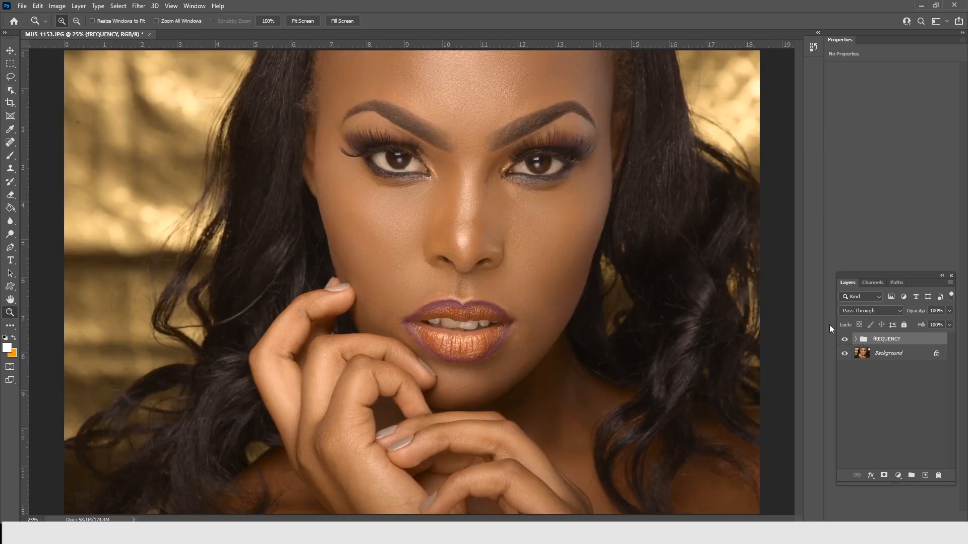
- Compare the whole portrait before and after retouching by hiding and showing the fREQUENCY group
click(844, 340)
click(845, 339)
click(845, 340)
click(844, 340)
- Examine the cheek and nose retouching at 66.7% zoom with the fREQUENCY group alternately hidden and shown
click(559, 167)
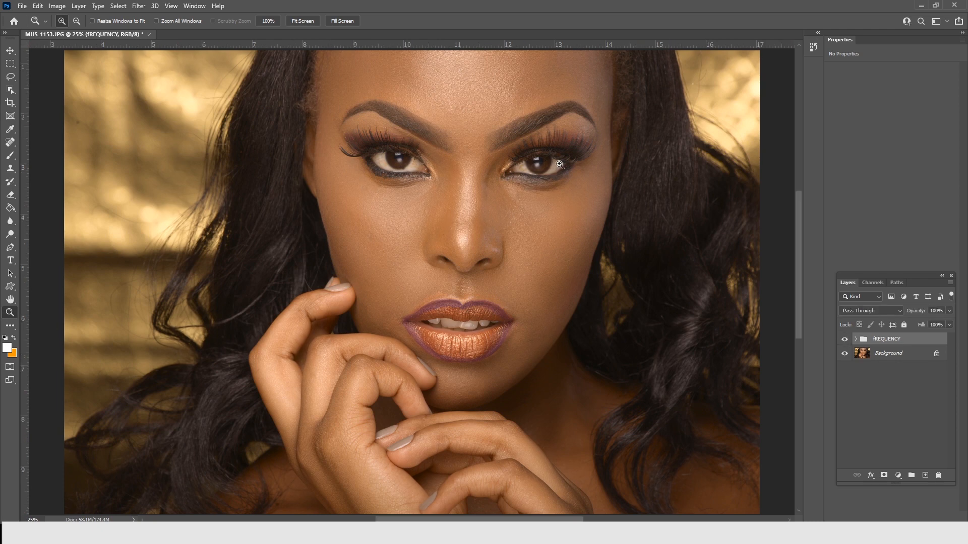
click(578, 200)
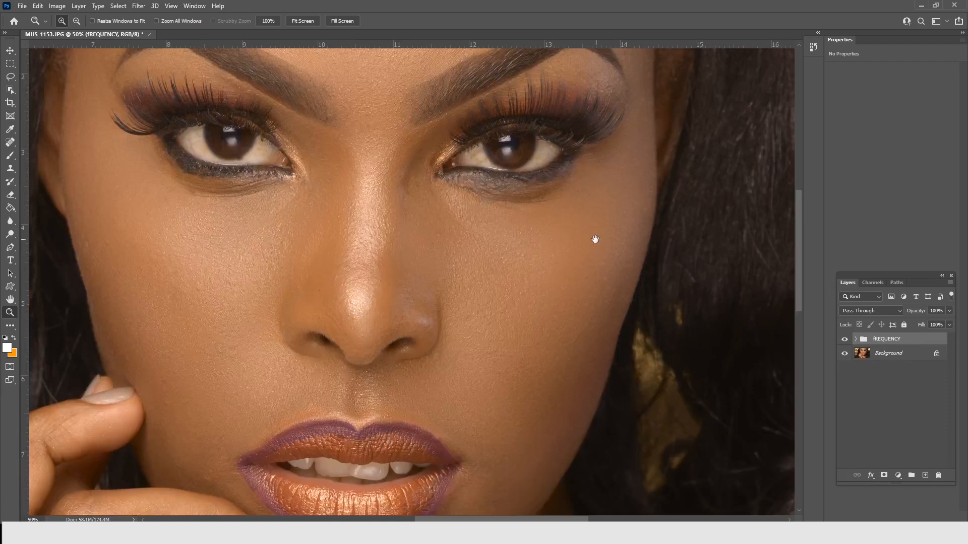
drag(595, 240, 562, 202)
click(544, 231)
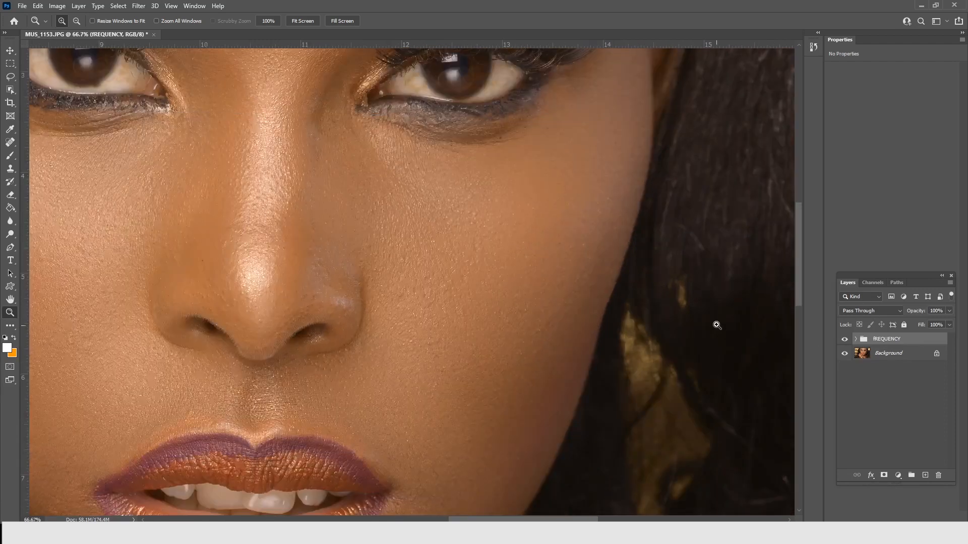
click(845, 340)
click(845, 340)
click(845, 339)
click(845, 340)
click(845, 340)
click(845, 340)
alt+click(452, 270)
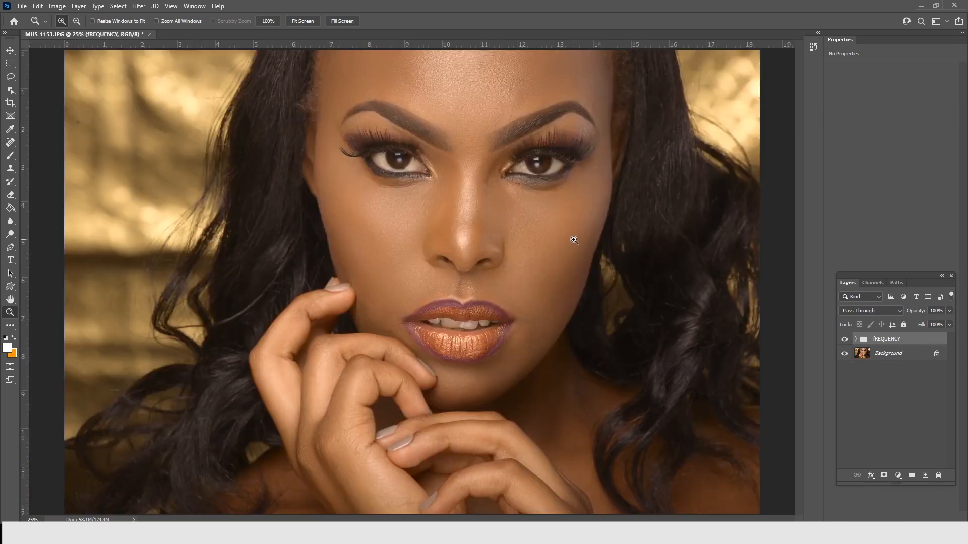